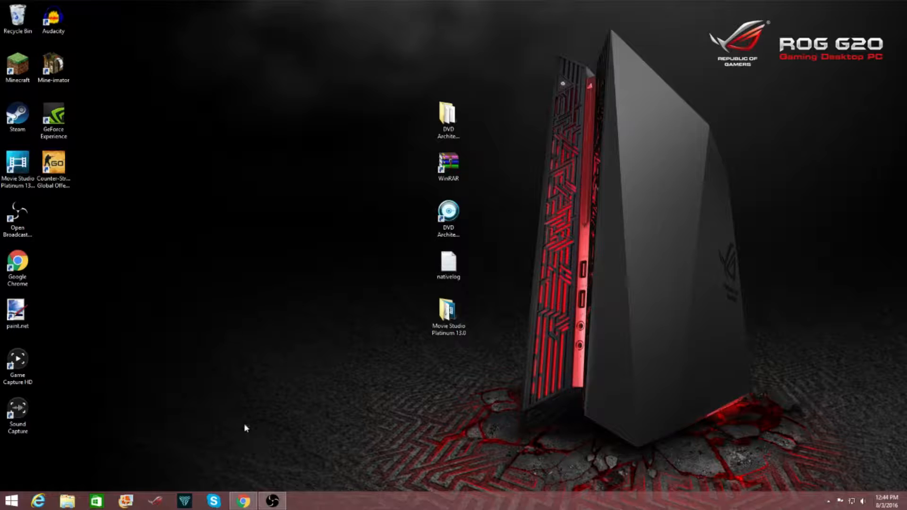
# Switch to Google Chrome
pyautogui.click(251, 506)
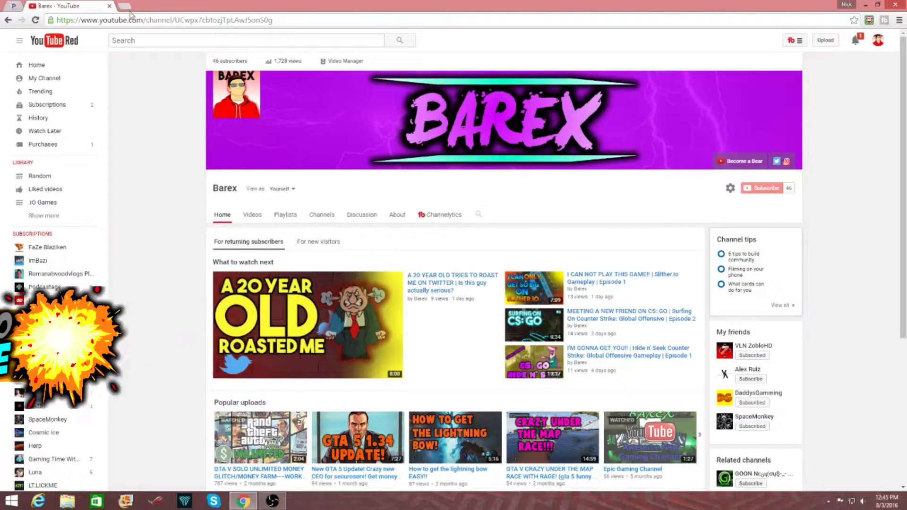
pyautogui.click(185, 20)
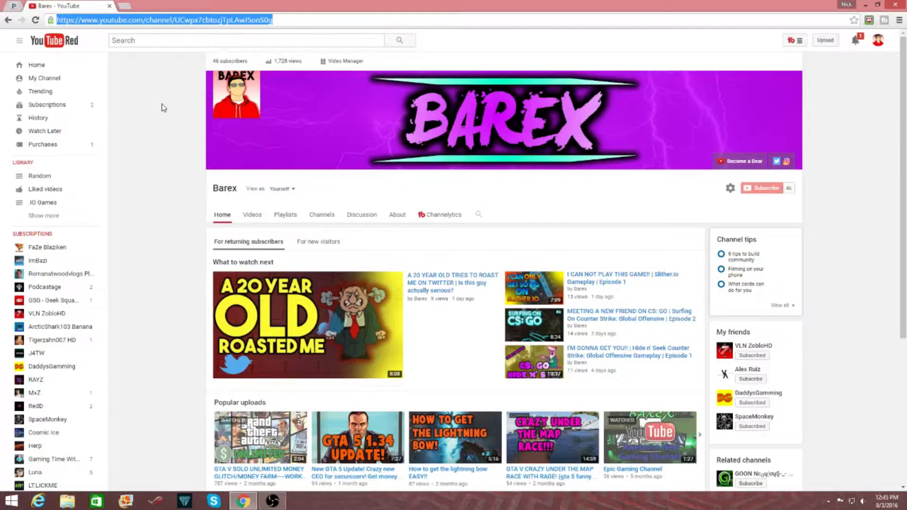
pyautogui.write('www.getpain.net')
pyautogui.press('Return')
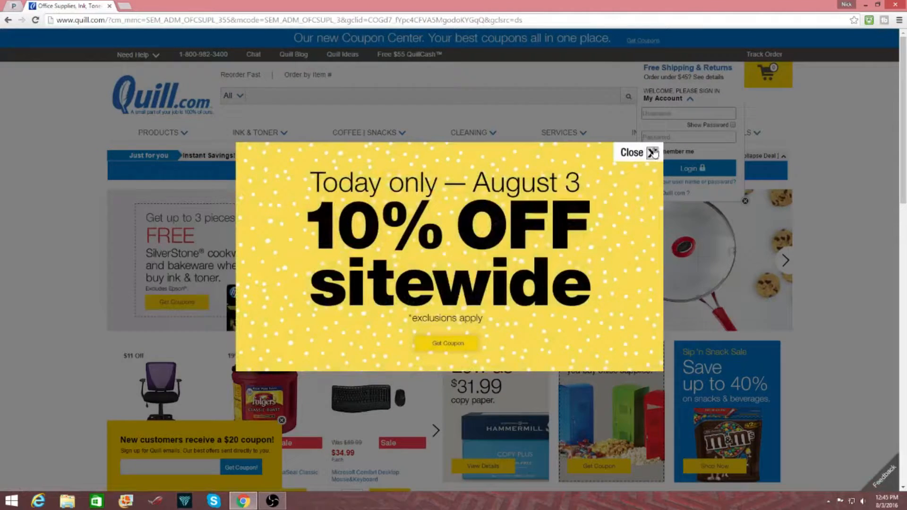
pyautogui.click(653, 152)
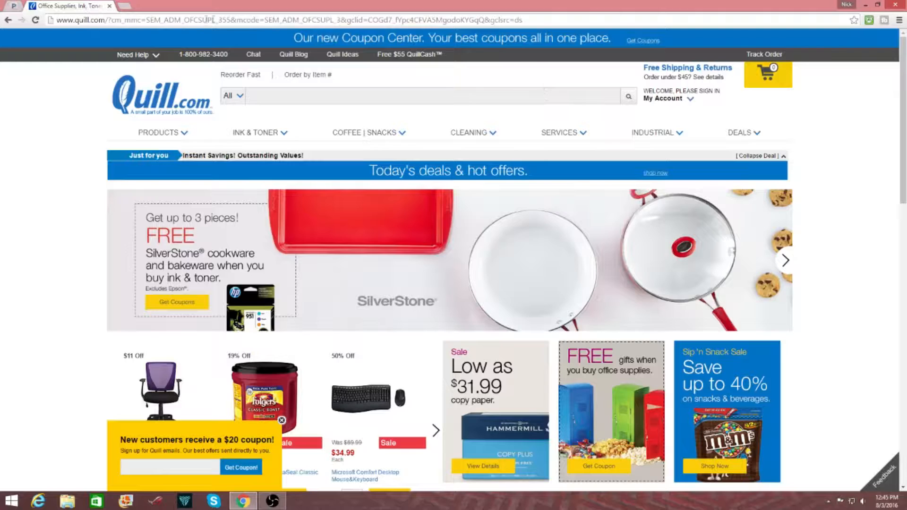
# Go to getpaint.net and download paint.net 4.0.10 from the dotPDN mirror
pyautogui.click(226, 20)
pyautogui.write('getpaint.net')
pyautogui.press('Return')
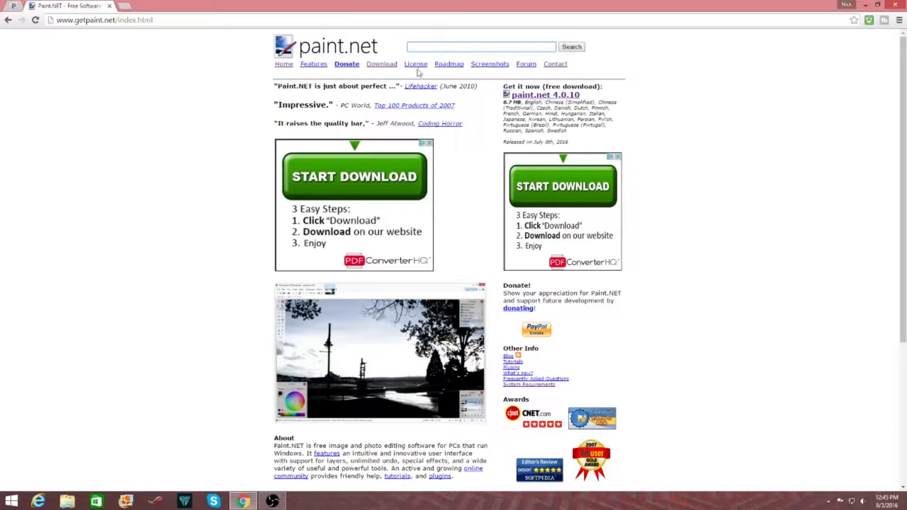
pyautogui.click(575, 96)
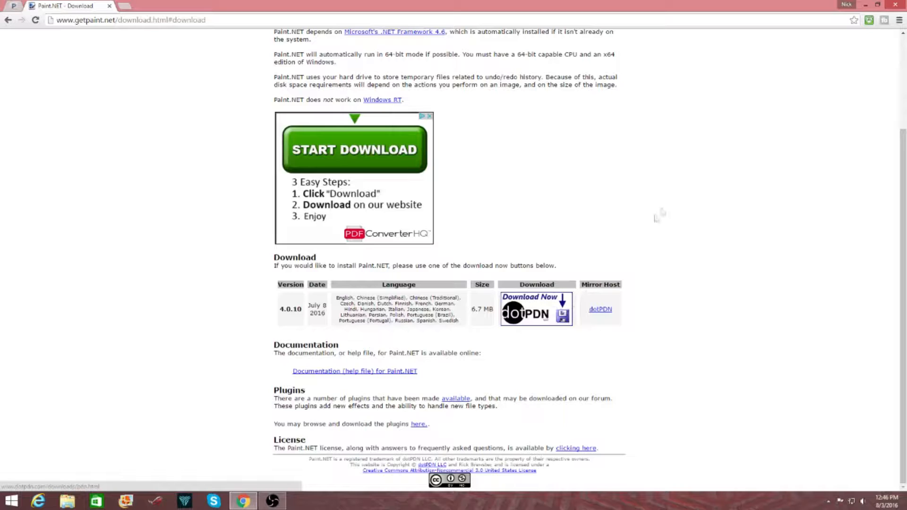
pyautogui.click(537, 311)
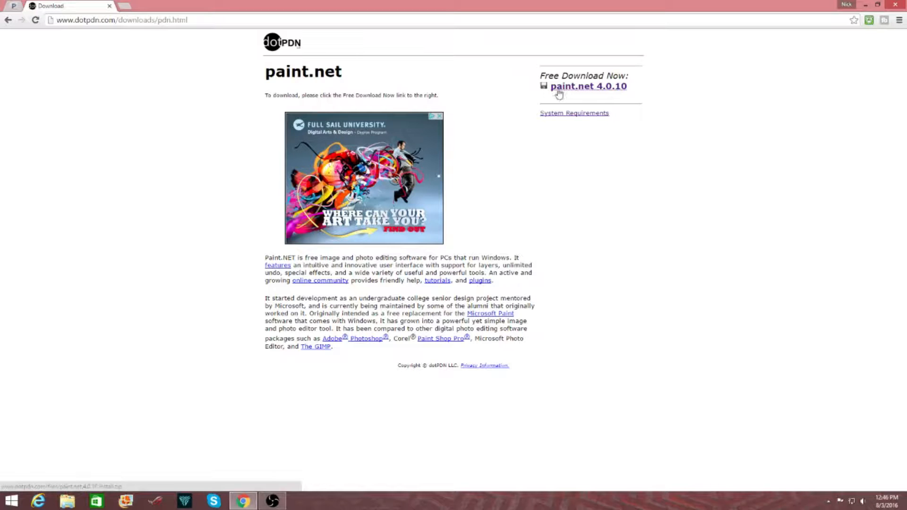
pyautogui.click(602, 93)
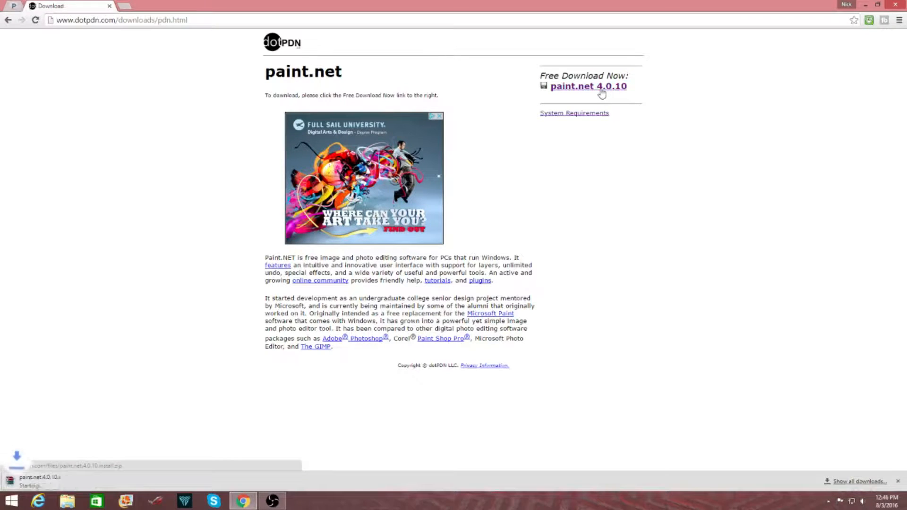
# Open the downloaded paint.net archive to view the installer application inside, and close it again
pyautogui.rightClick(56, 486)
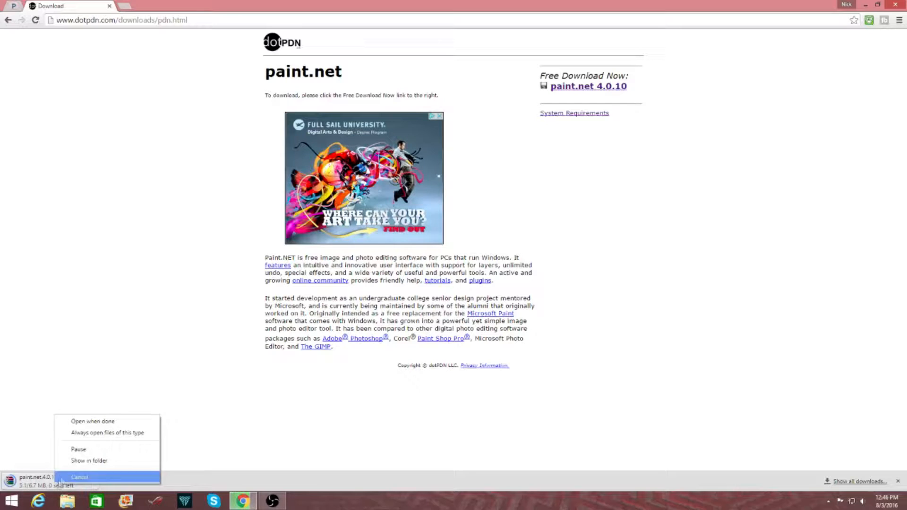
pyautogui.click(178, 453)
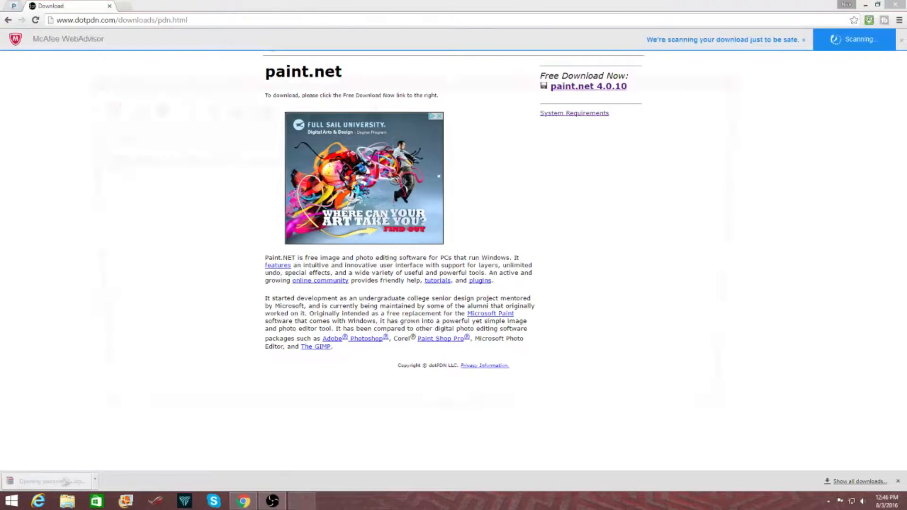
pyautogui.click(131, 169)
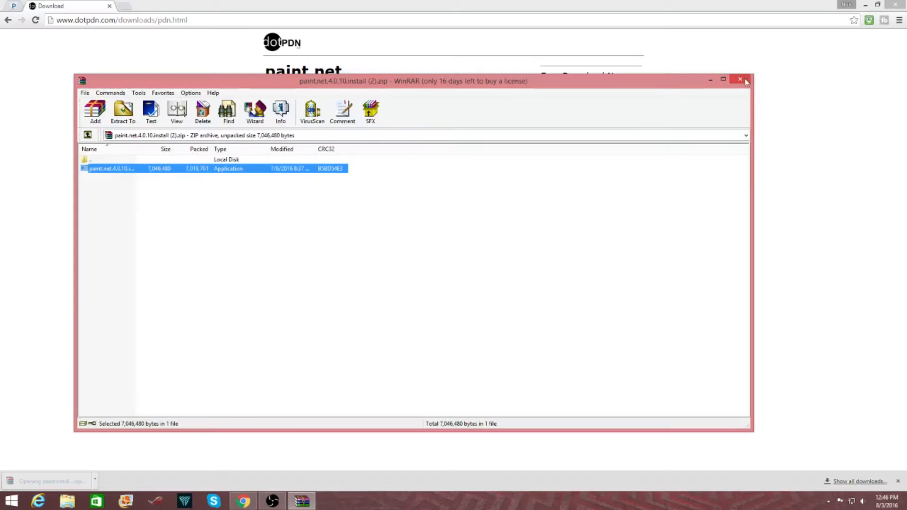
pyautogui.click(748, 81)
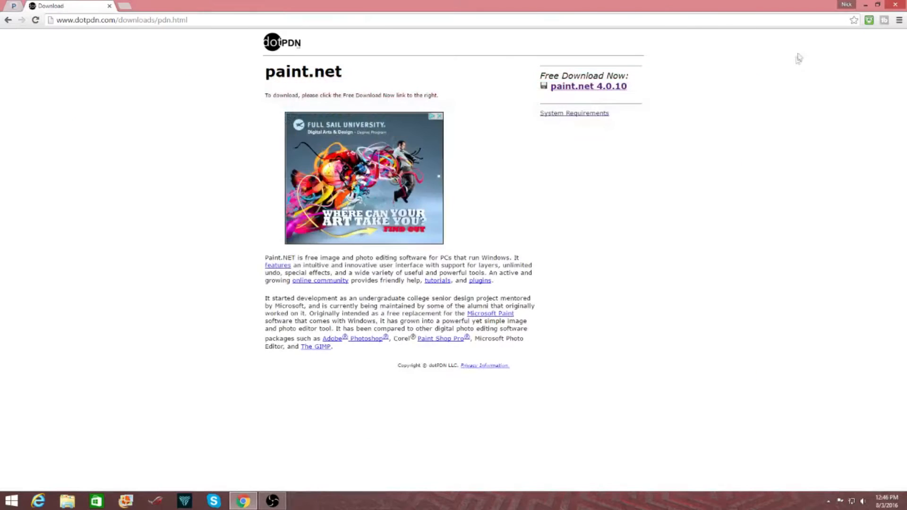
# Minimize the browser and launch paint.net from the desktop
pyautogui.click(866, 6)
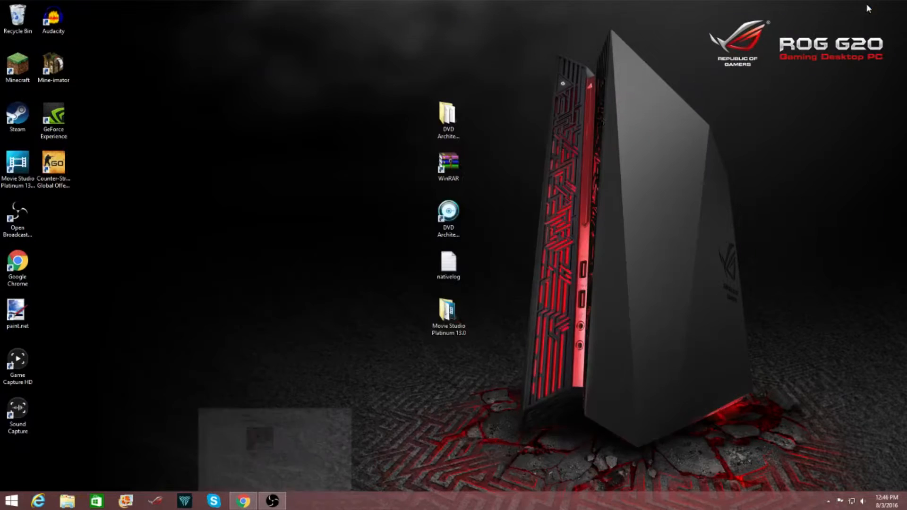
pyautogui.doubleClick(17, 312)
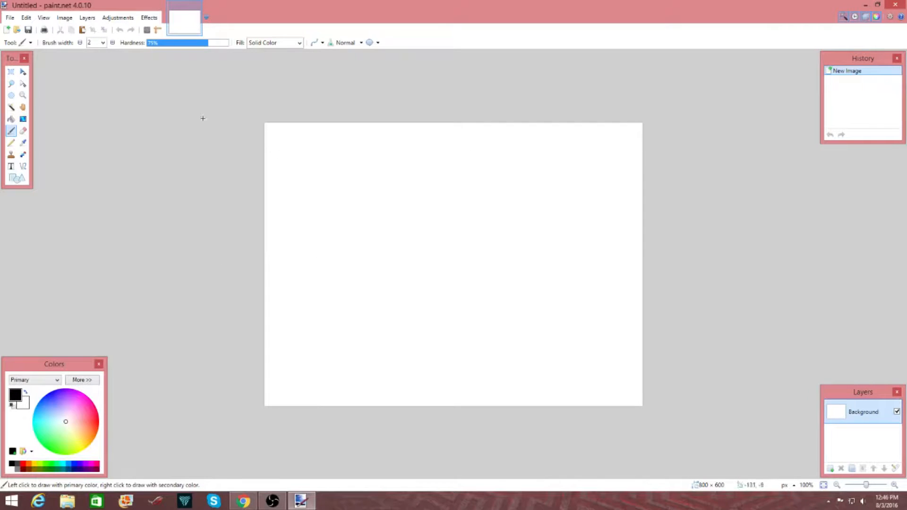
# Switch back to Chrome and search Google Images for "cool call of duty backgrounds" from a new tab
pyautogui.click(243, 500)
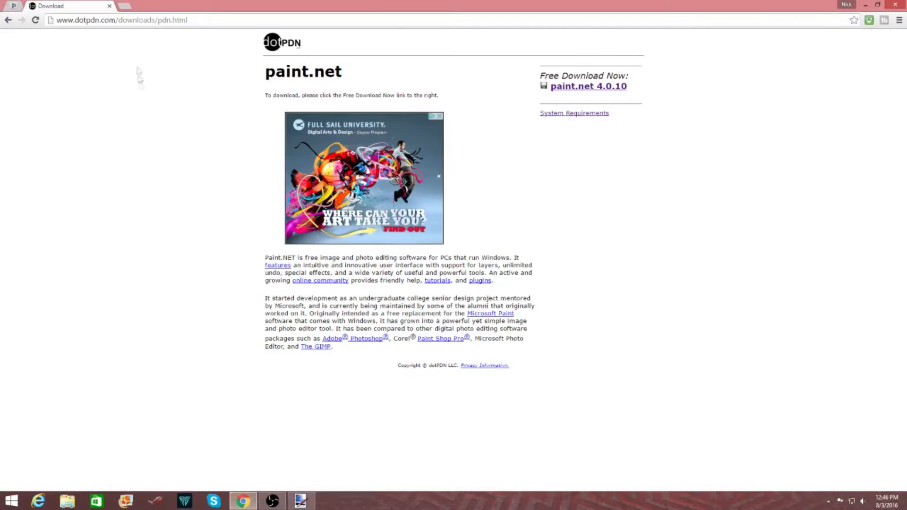
pyautogui.click(124, 8)
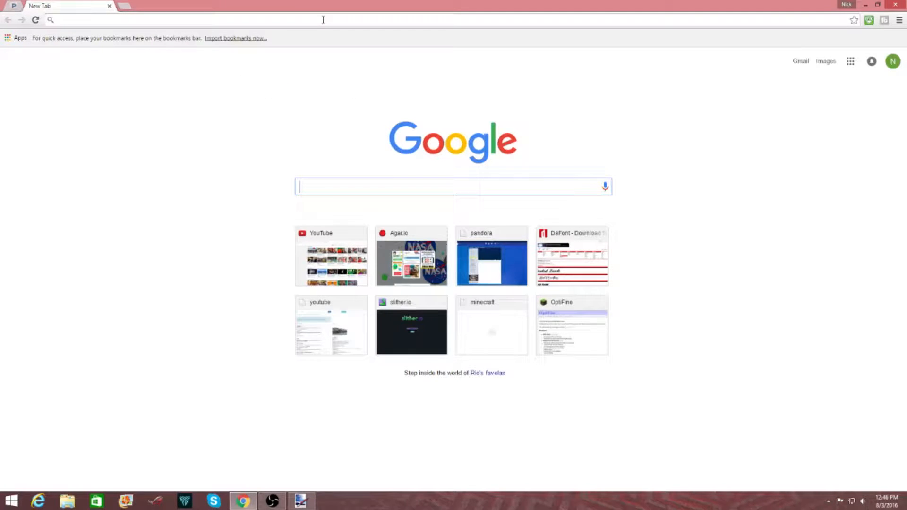
pyautogui.write('cool')
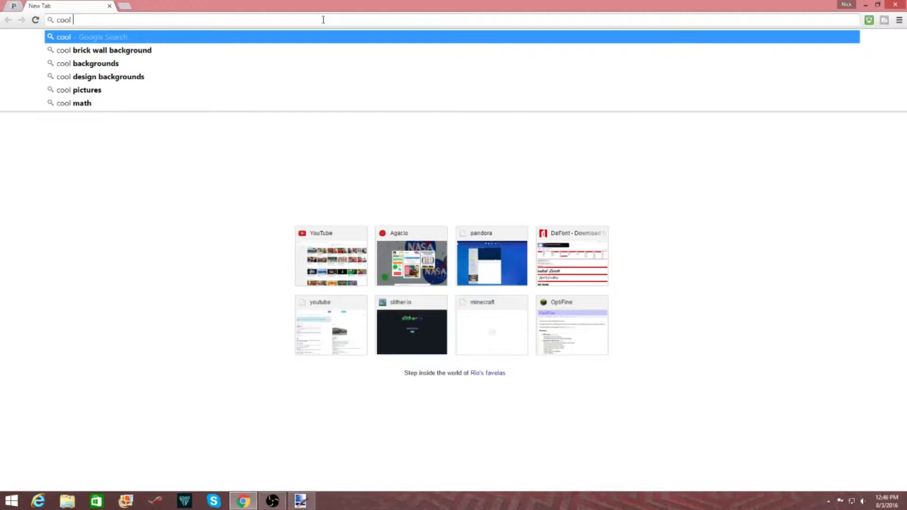
pyautogui.write('call of duty backgrounds')
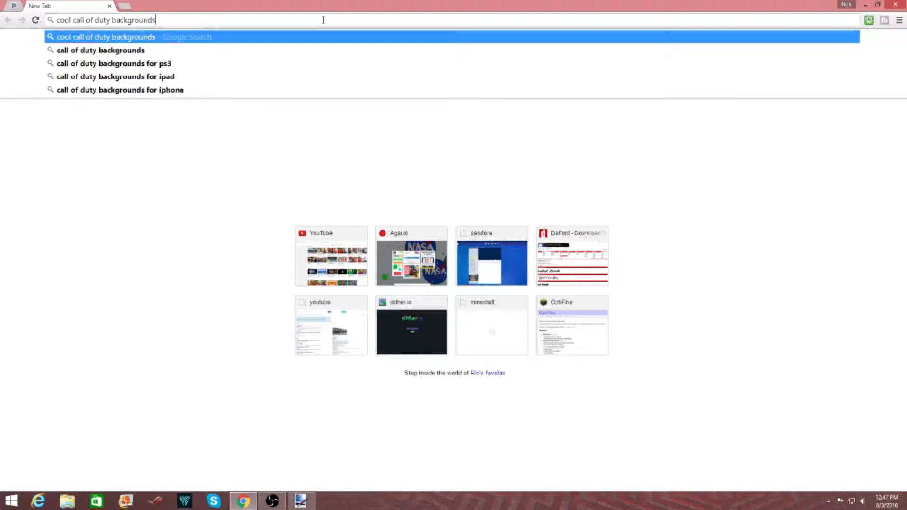
pyautogui.press('Return')
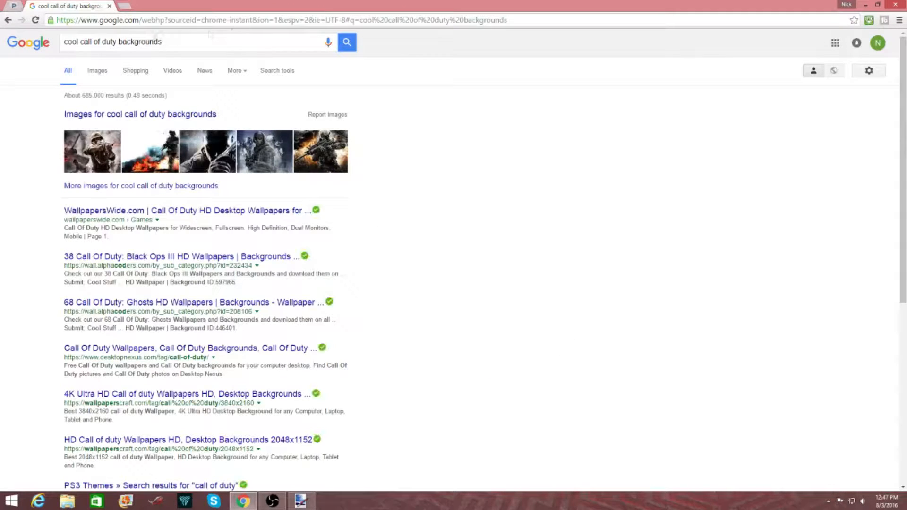
pyautogui.click(97, 72)
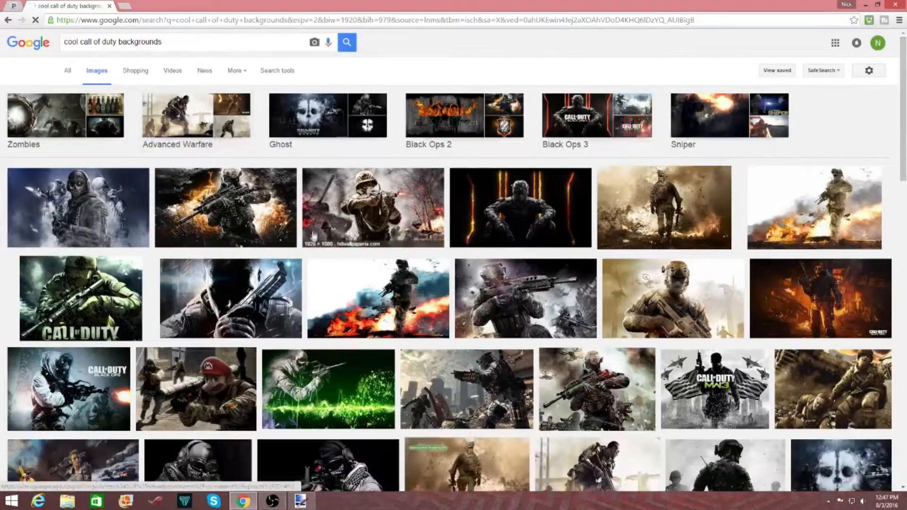
# Open the image result of the helmeted soldier firing a gun and copy the image
pyautogui.click(398, 212)
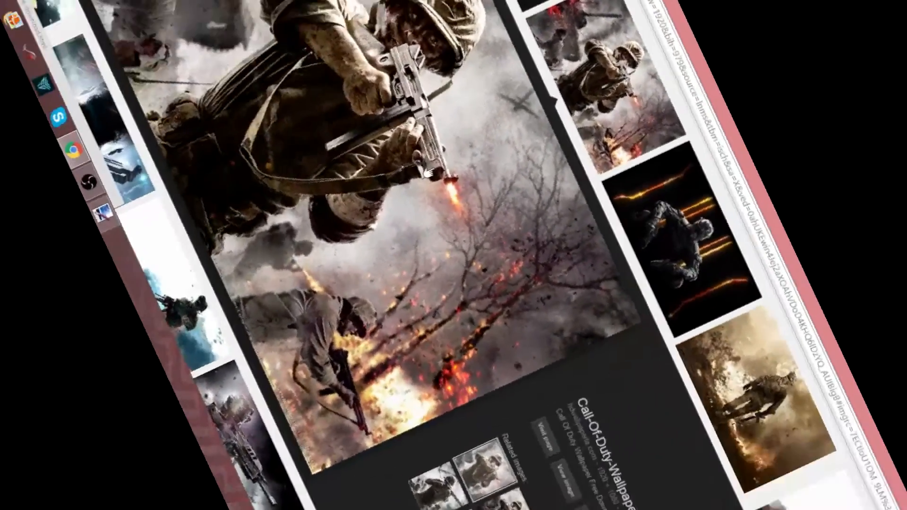
pyautogui.rightClick(383, 237)
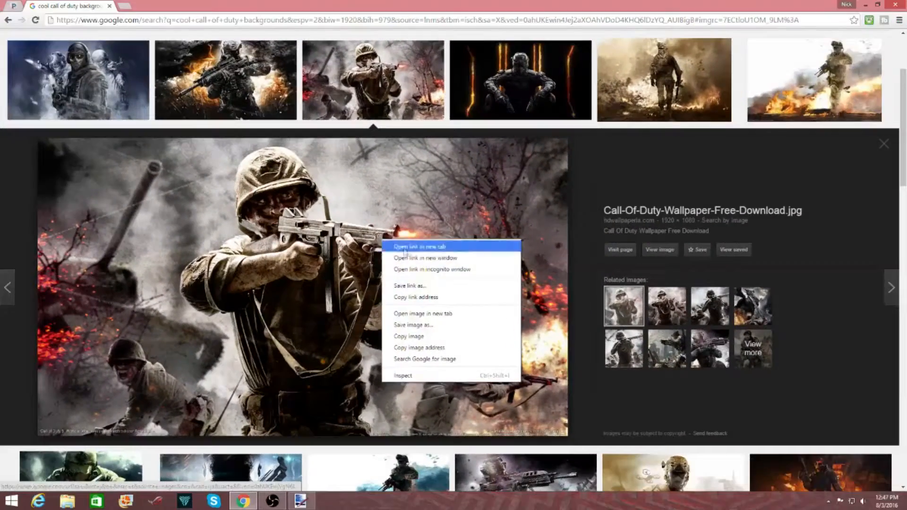
pyautogui.click(407, 336)
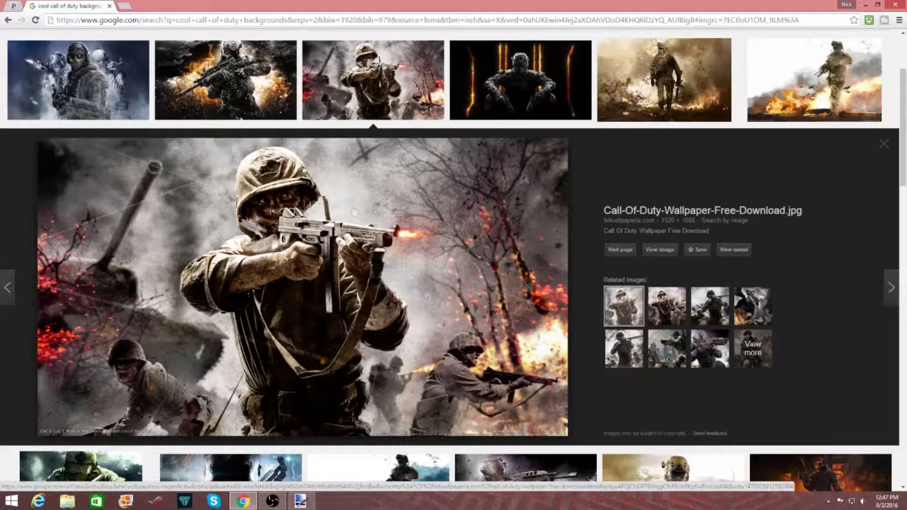
# Switch to paint.net, paste the copied wallpaper with the canvas expanded to fit it, and clear the selection
pyautogui.click(300, 501)
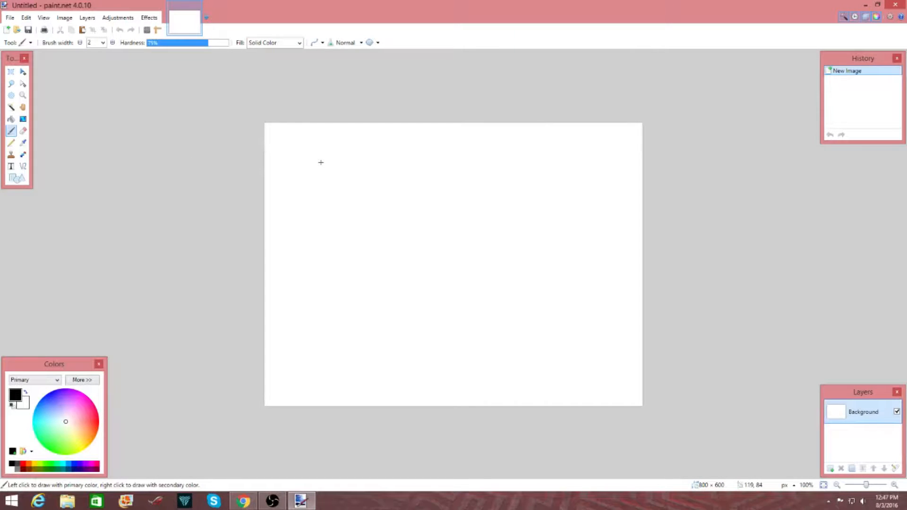
pyautogui.hotkey('ctrl', 'v')
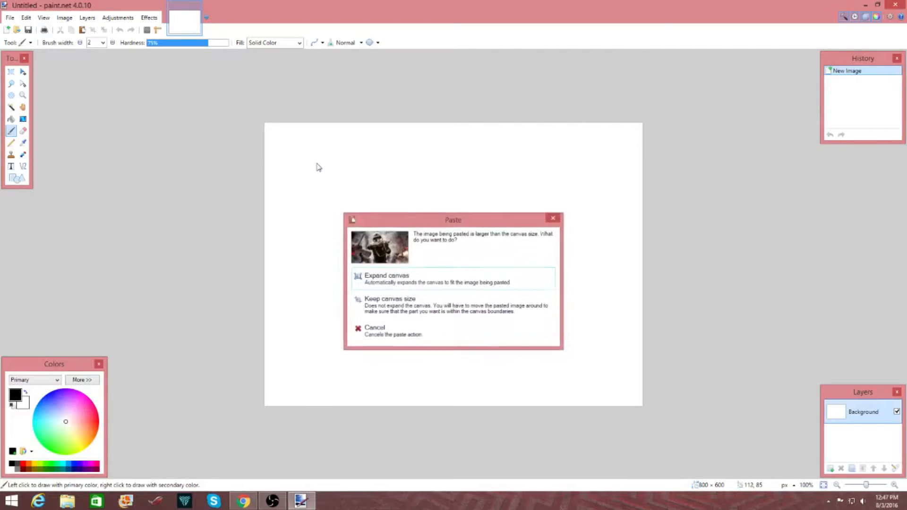
pyautogui.click(430, 286)
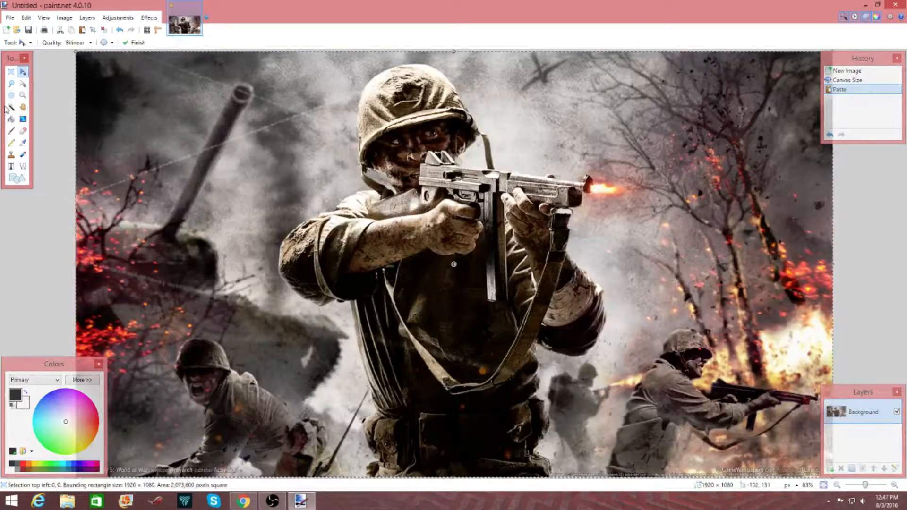
pyautogui.click(12, 108)
pyautogui.click(49, 99)
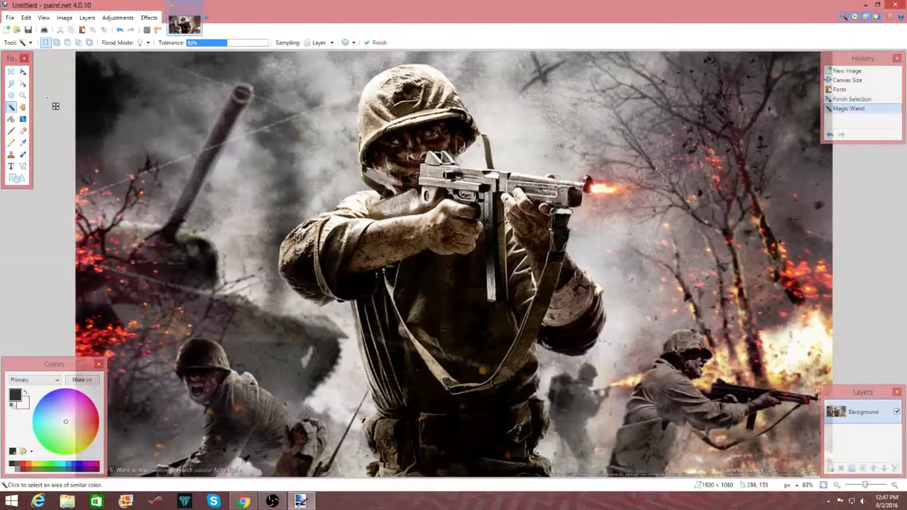
# Set the canvas size to 1280 pixels wide by 720 pixels high
pyautogui.click(65, 17)
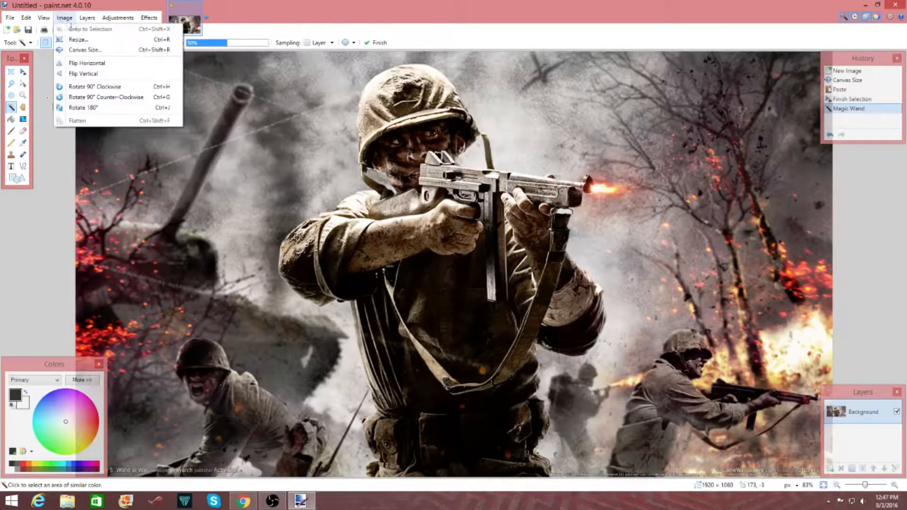
pyautogui.click(109, 51)
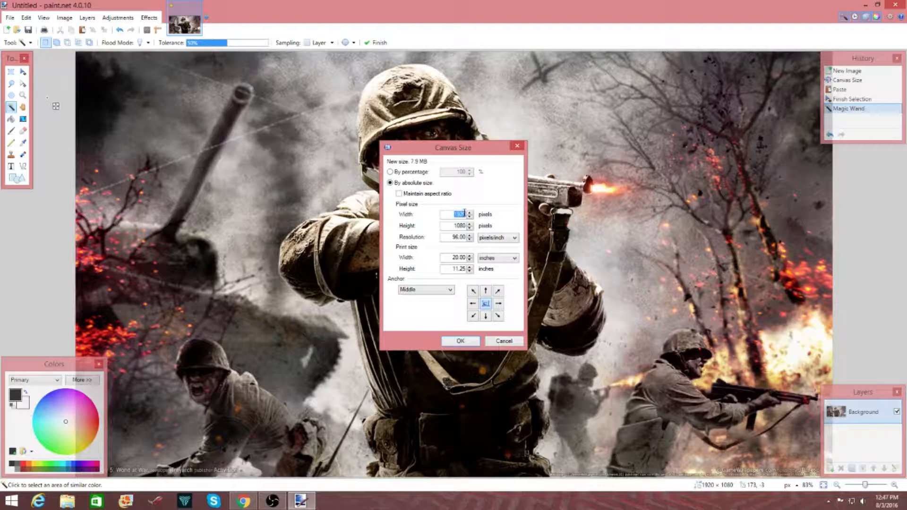
pyautogui.write('12')
pyautogui.press('Tab')
pyautogui.write('720')
pyautogui.press('Return')
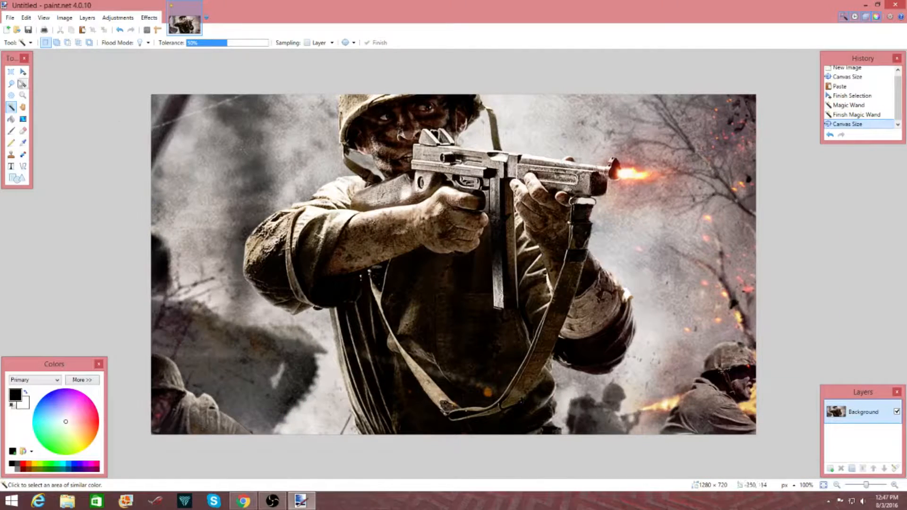
# Select the whole image, try to reposition it with Move Selected Pixels, and clear the selection
pyautogui.hotkey('ctrl', 'a')
pyautogui.press('m')
pyautogui.moveTo(448, 217)
pyautogui.mouseDown()
pyautogui.moveTo(448, 229)
pyautogui.moveTo(448, 218)
pyautogui.mouseUp()
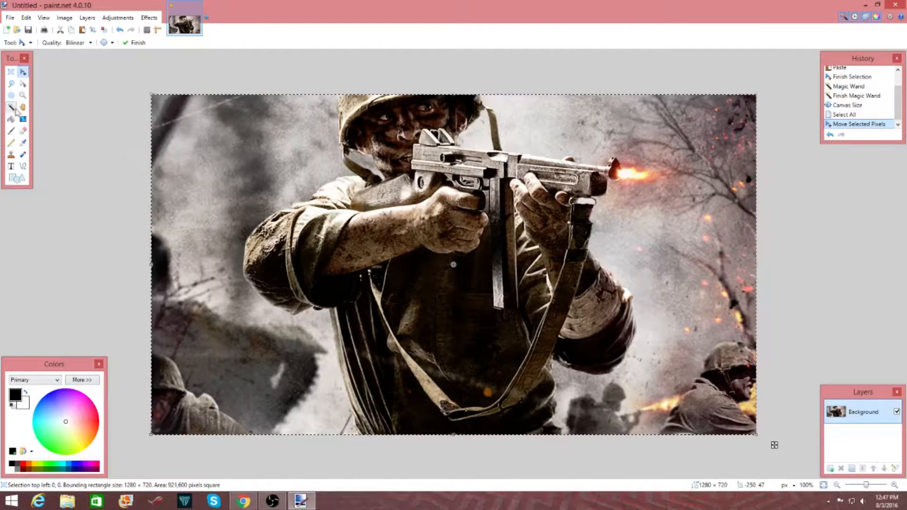
pyautogui.click(10, 107)
pyautogui.click(52, 105)
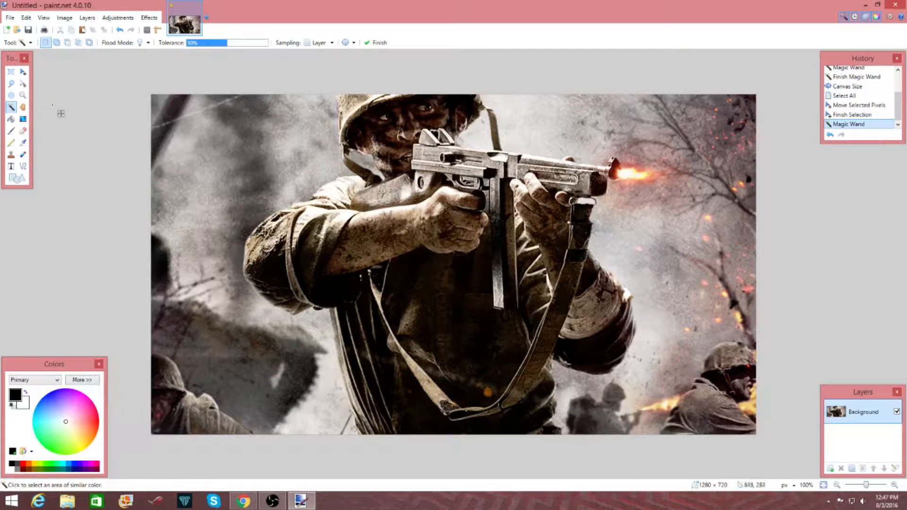
# Switch to Chrome and run an image search for "cloud background" in a new tab
pyautogui.click(243, 501)
pyautogui.hotkey('ctrl', 't')
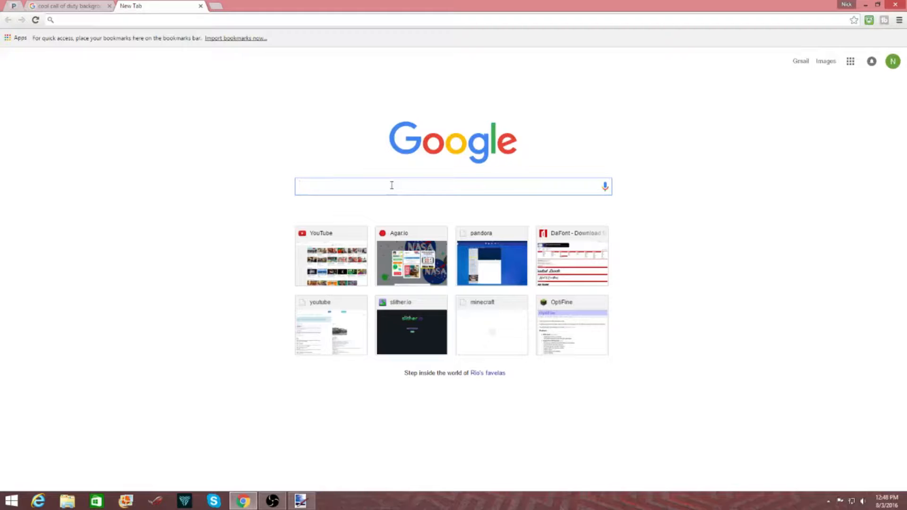
pyautogui.write('clounds')
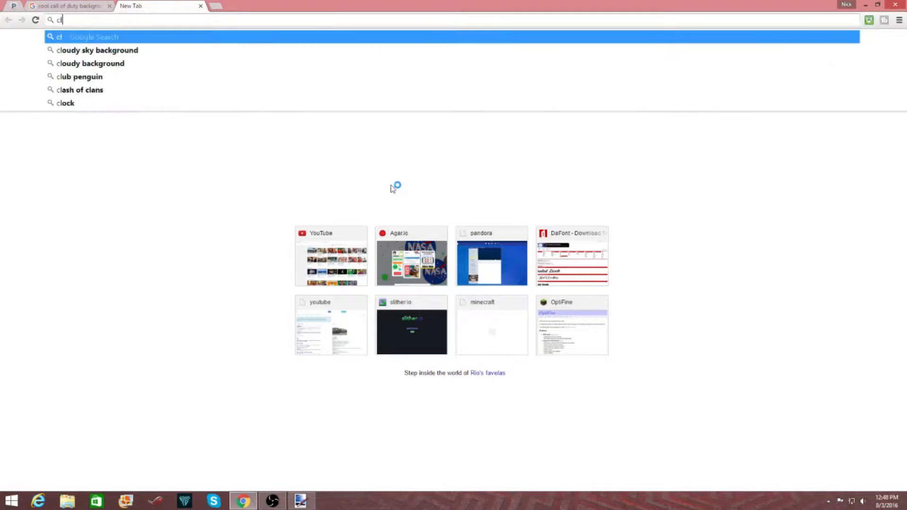
pyautogui.press('BackSpace')
pyautogui.press('BackSpace')
pyautogui.press('BackSpace')
pyautogui.press('BackSpace')
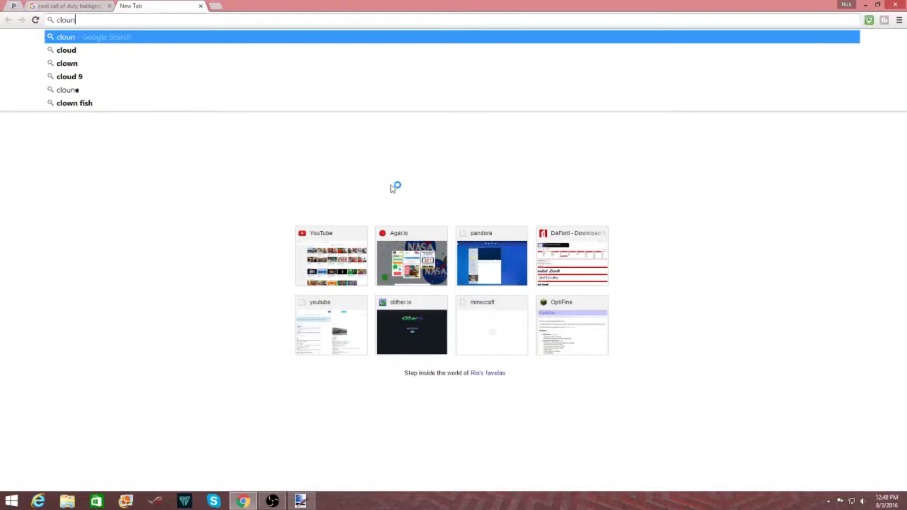
pyautogui.write('uds')
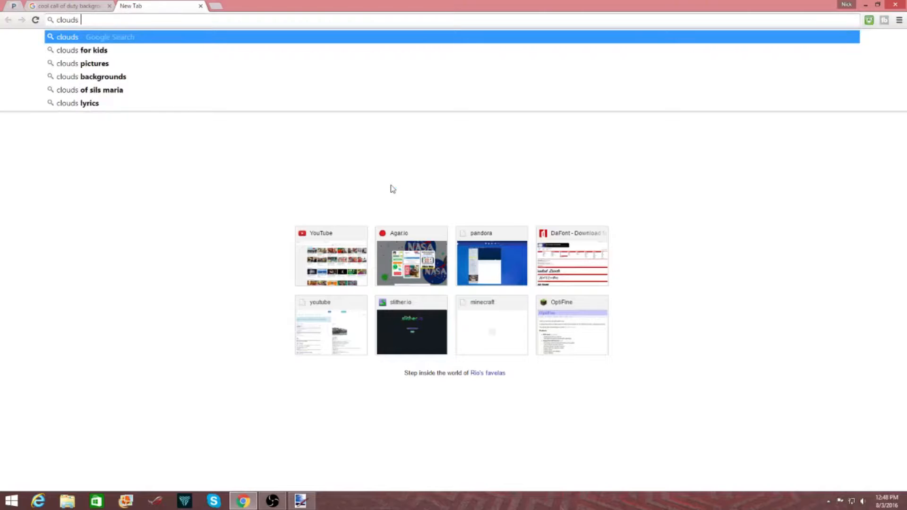
pyautogui.press('BackSpace')
pyautogui.write('backgroun')
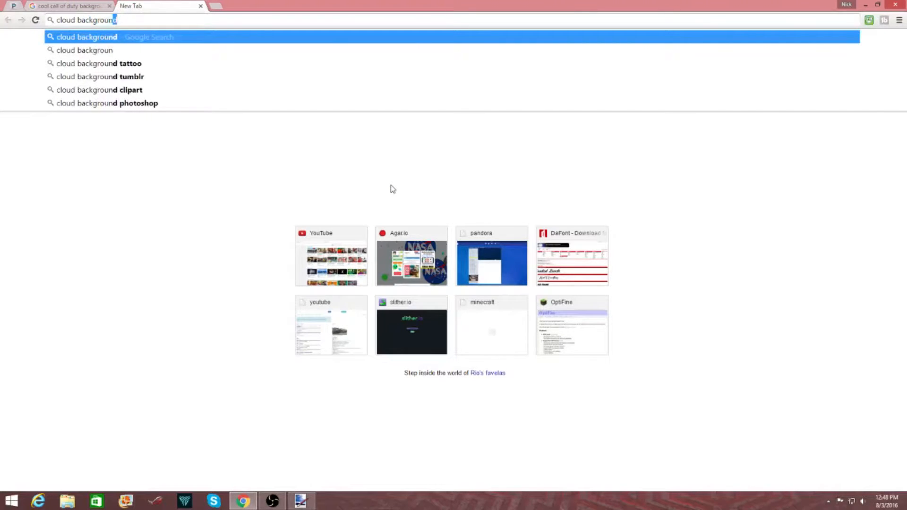
pyautogui.press('Return')
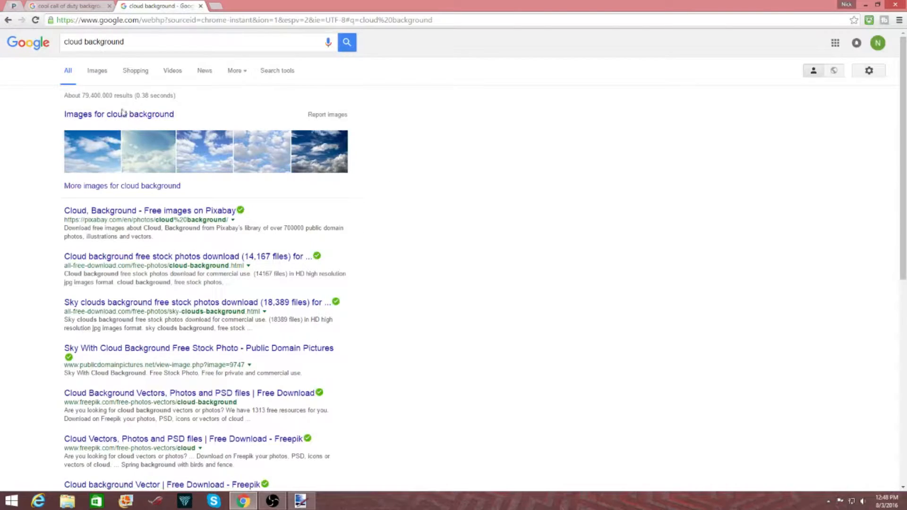
pyautogui.click(102, 73)
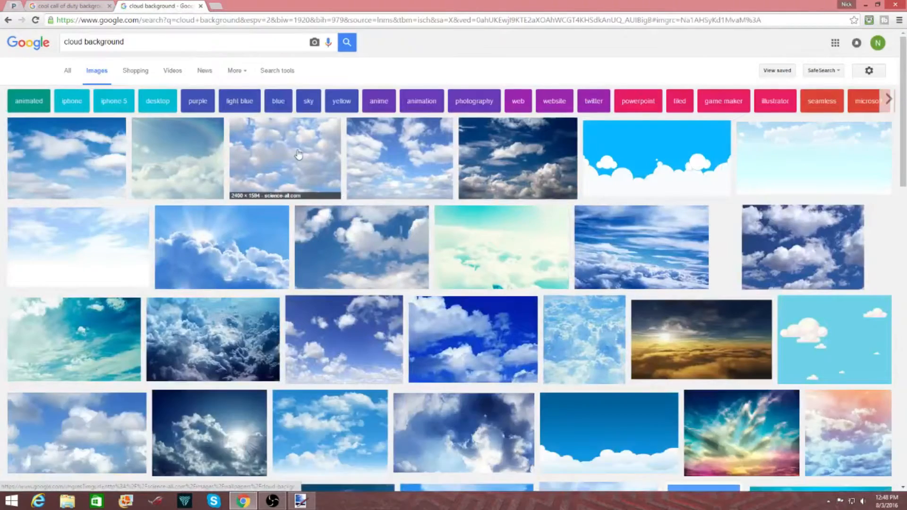
# Preview several cloud image results and copy the 1900 × 1238 picture of white clouds on blue sky
pyautogui.click(319, 180)
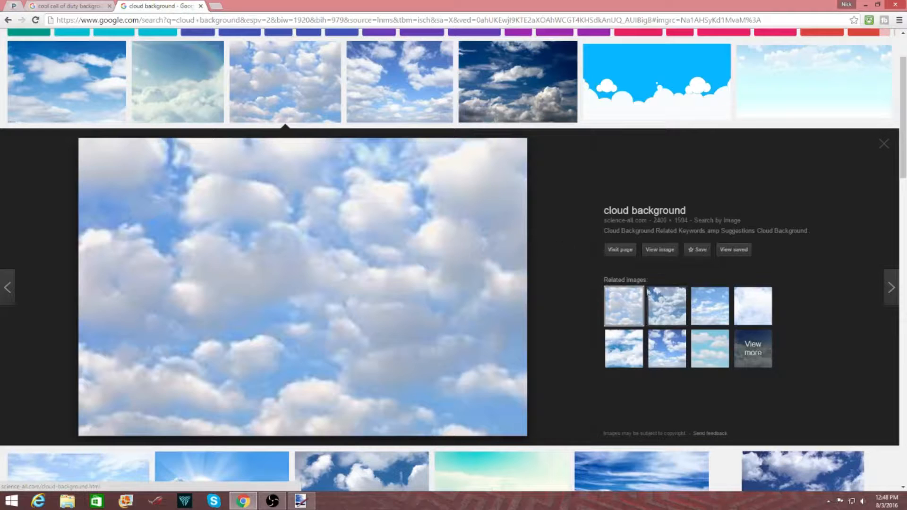
pyautogui.click(659, 298)
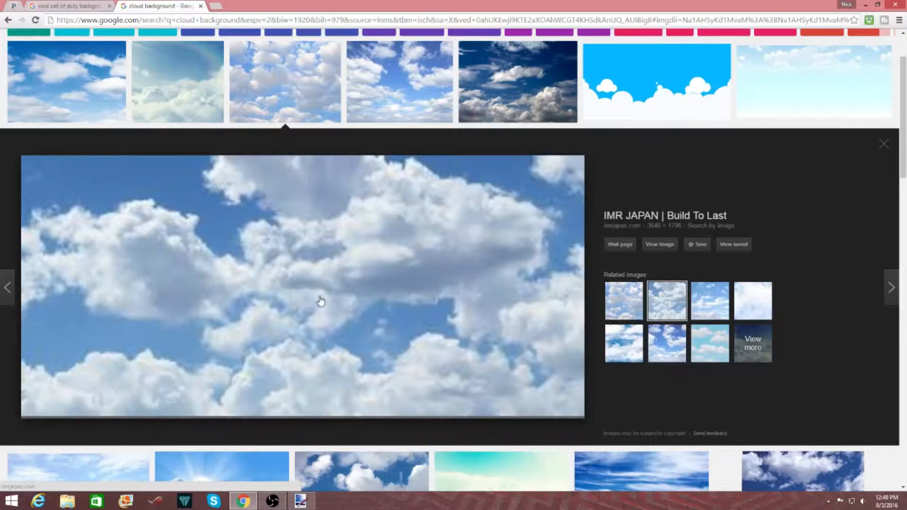
pyautogui.click(710, 301)
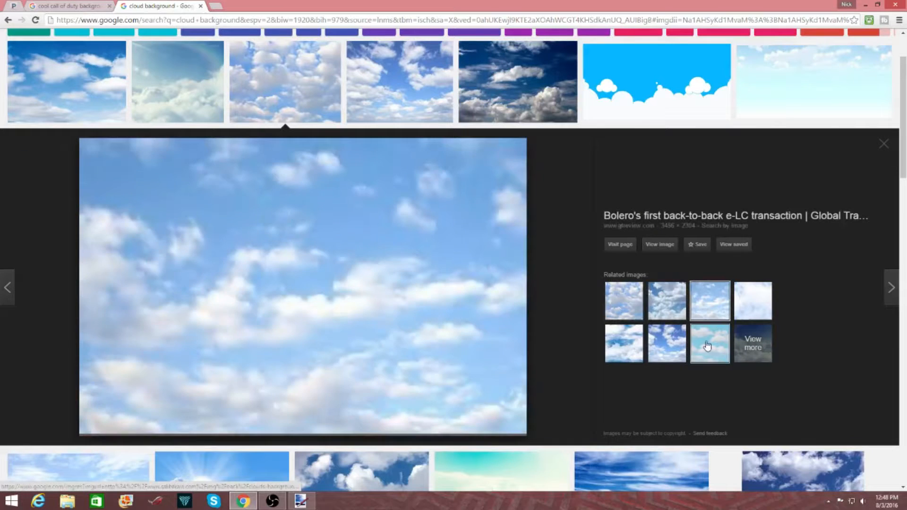
pyautogui.click(667, 344)
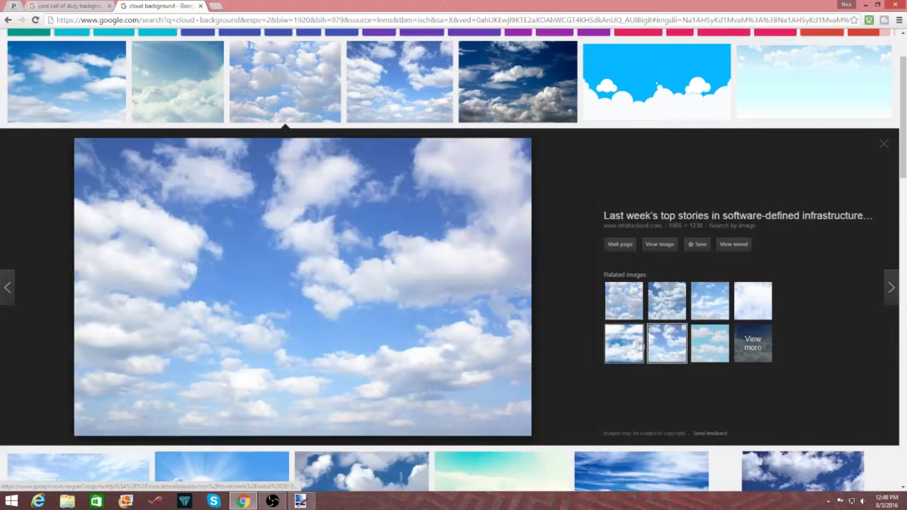
pyautogui.rightClick(293, 275)
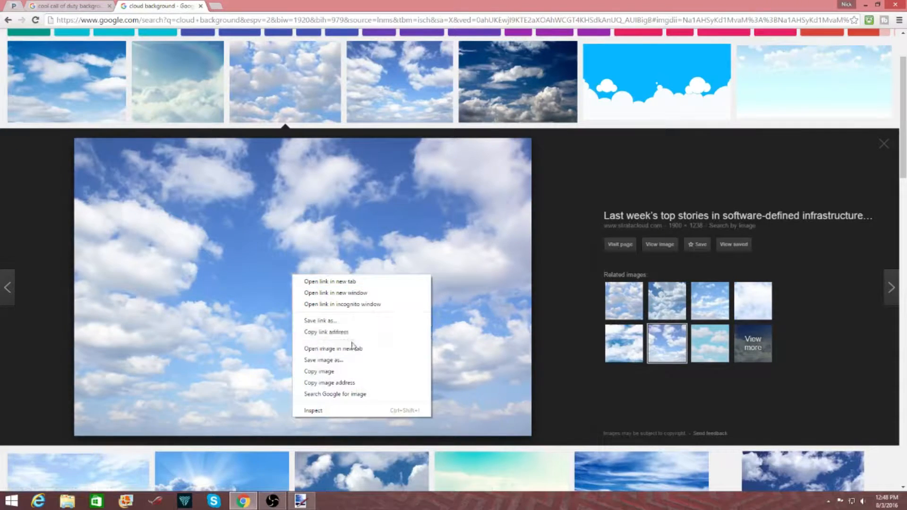
pyautogui.click(345, 373)
# Switch to paint.net, add a new layer and paste the cloud picture into it, keeping the canvas size
pyautogui.click(300, 501)
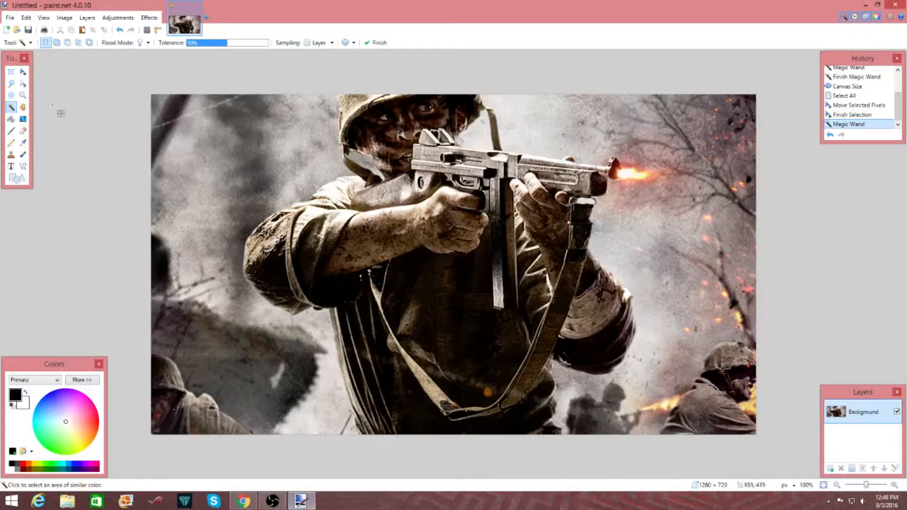
pyautogui.click(830, 469)
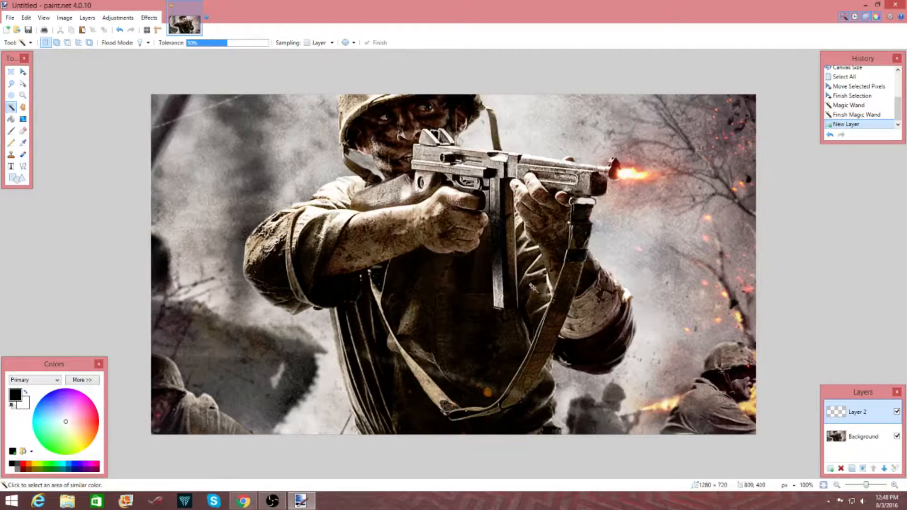
pyautogui.hotkey('ctrl', 'v')
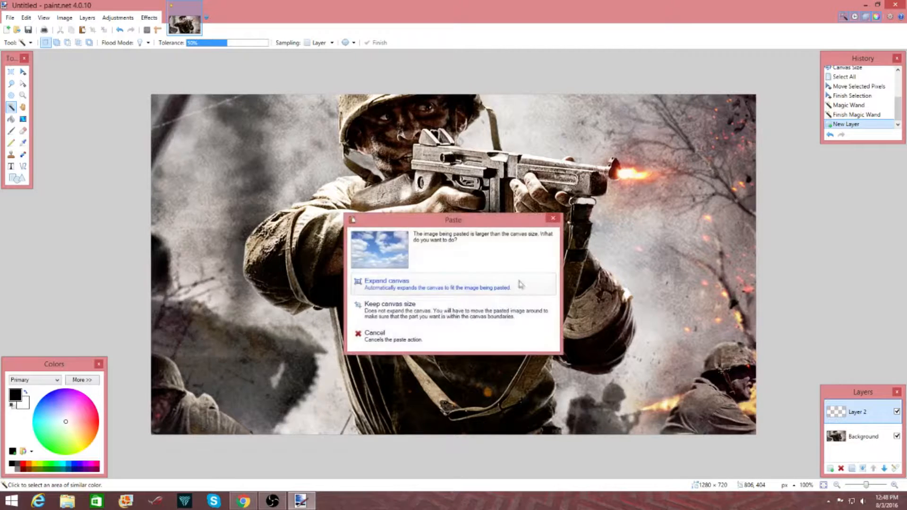
pyautogui.click(432, 311)
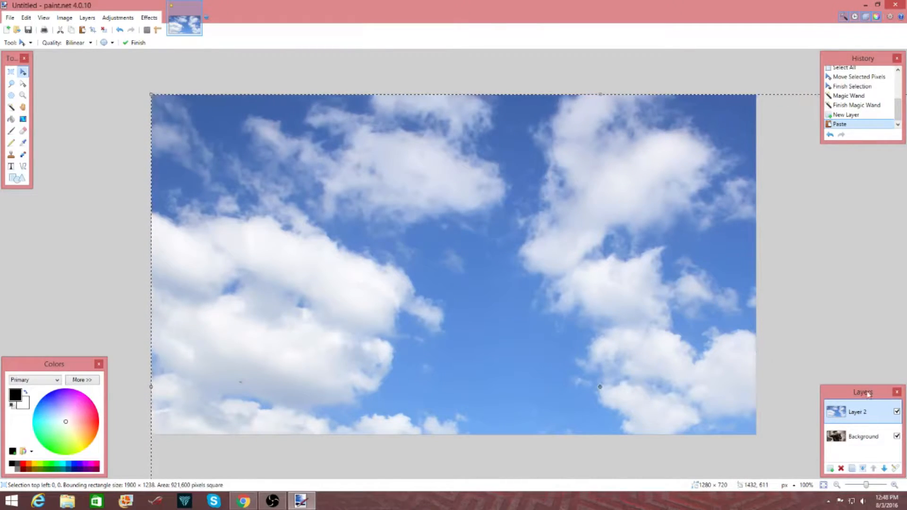
# Lower the cloud layer's opacity to 103 and merge it down into the soldier background
pyautogui.doubleClick(867, 411)
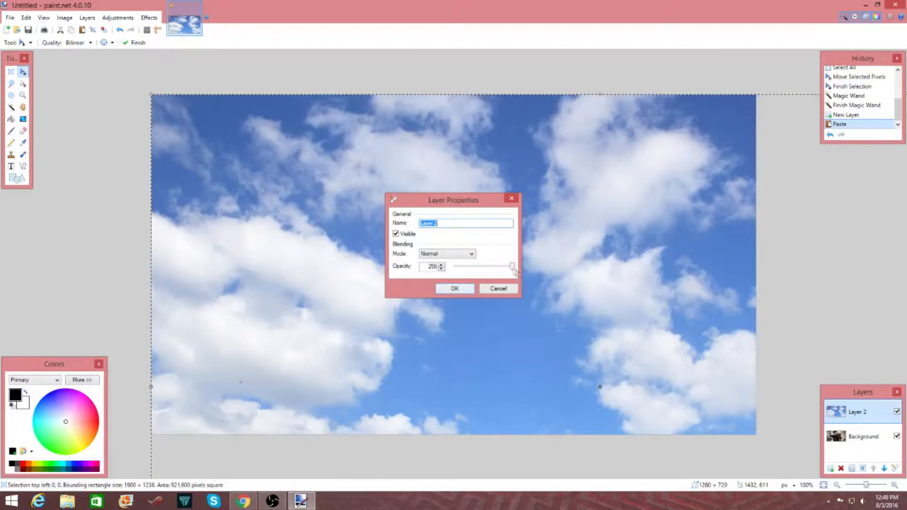
pyautogui.moveTo(514, 270); pyautogui.dragTo(486, 269)
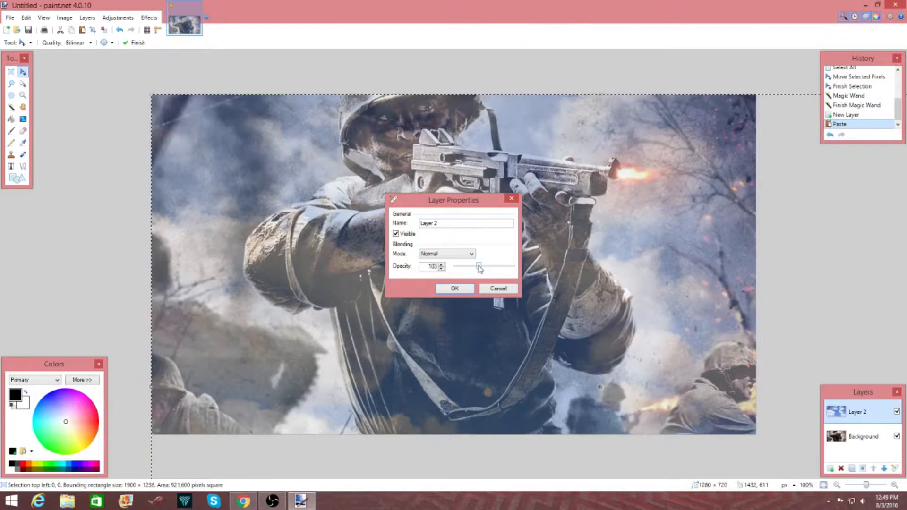
pyautogui.click(455, 288)
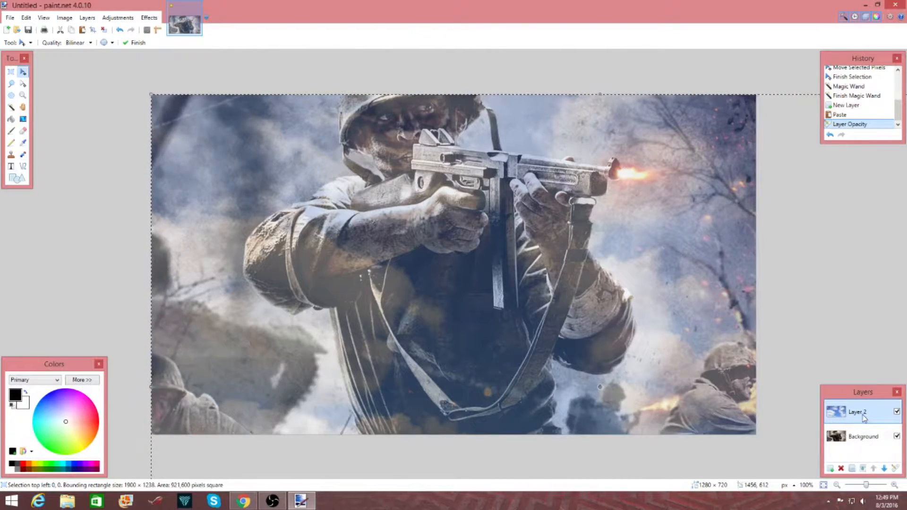
pyautogui.click(866, 470)
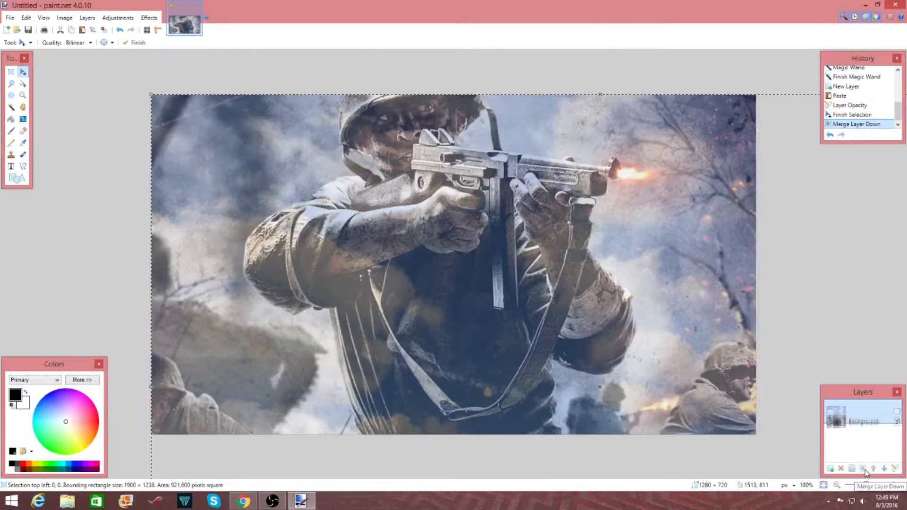
# Add a new layer and write "CALL OF DUTY" across the upper part of the image in QUARTZO demo, size 108
pyautogui.click(830, 469)
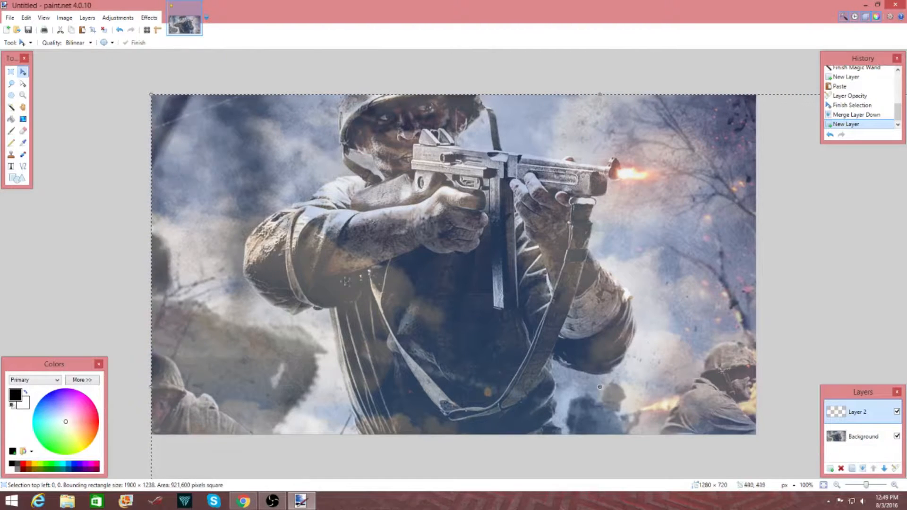
pyautogui.click(11, 166)
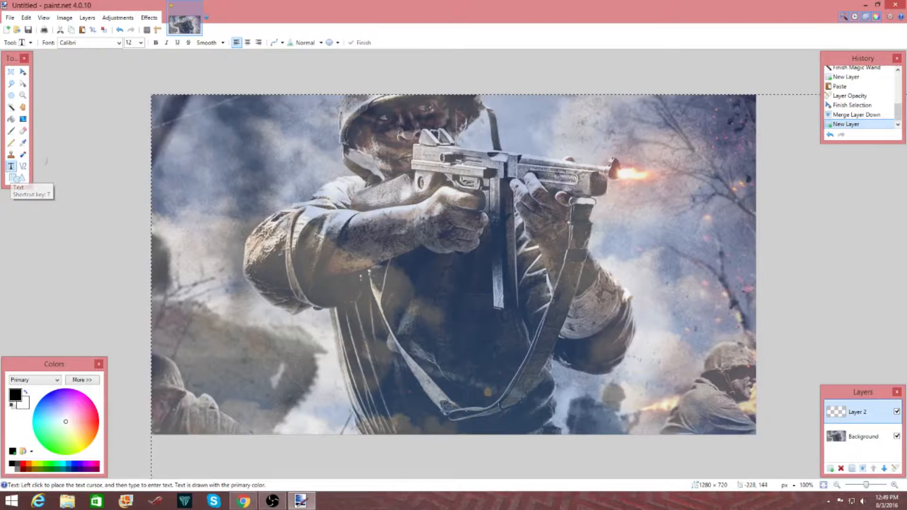
pyautogui.click(140, 44)
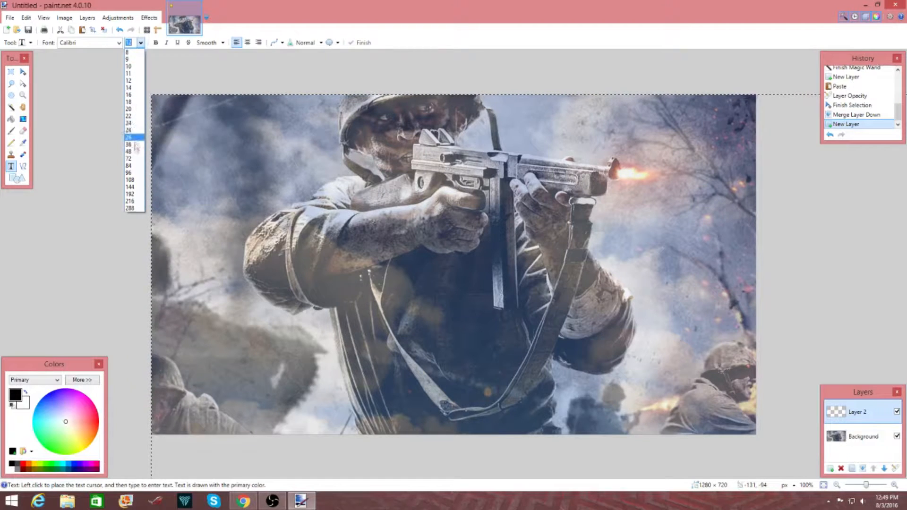
pyautogui.click(135, 182)
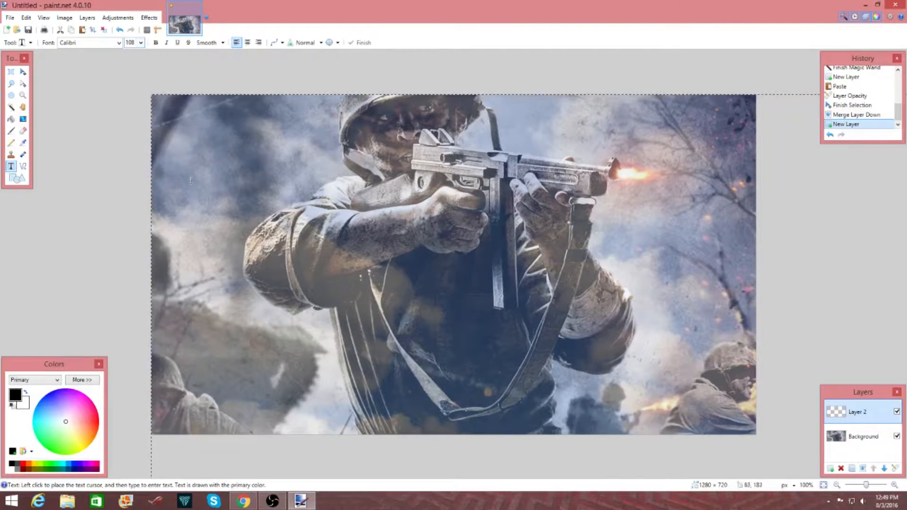
pyautogui.click(118, 42)
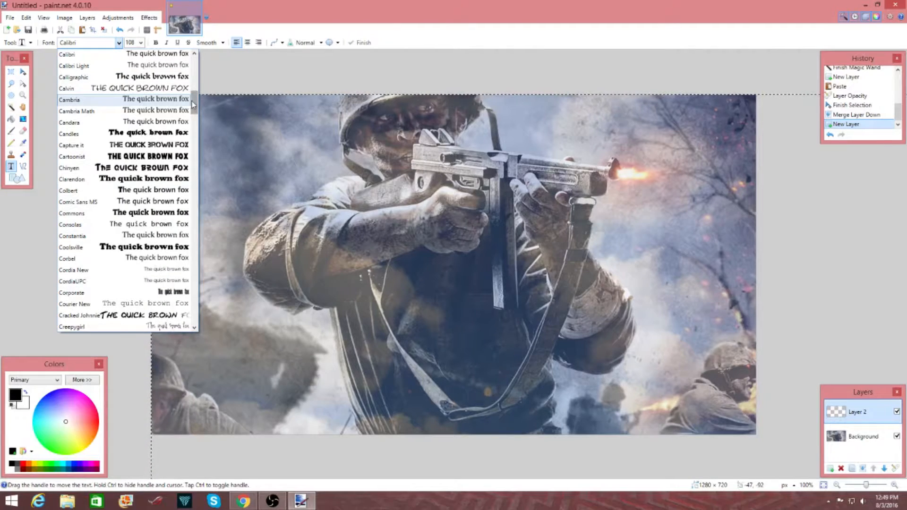
pyautogui.moveTo(193, 102); pyautogui.dragTo(192, 175)
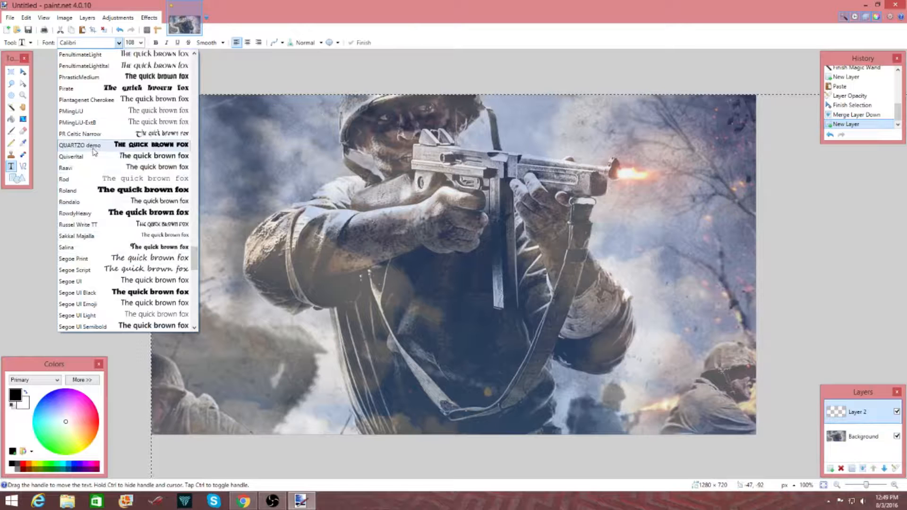
pyautogui.click(93, 148)
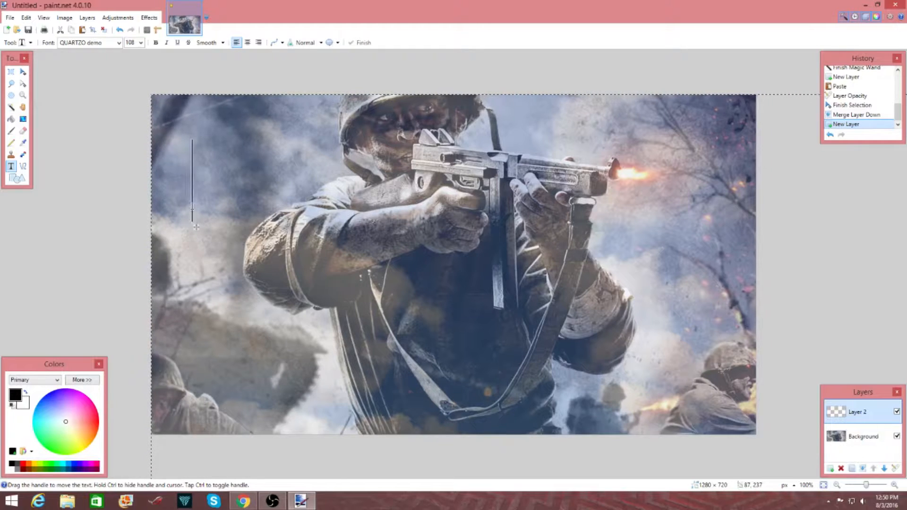
pyautogui.write('CALL OF')
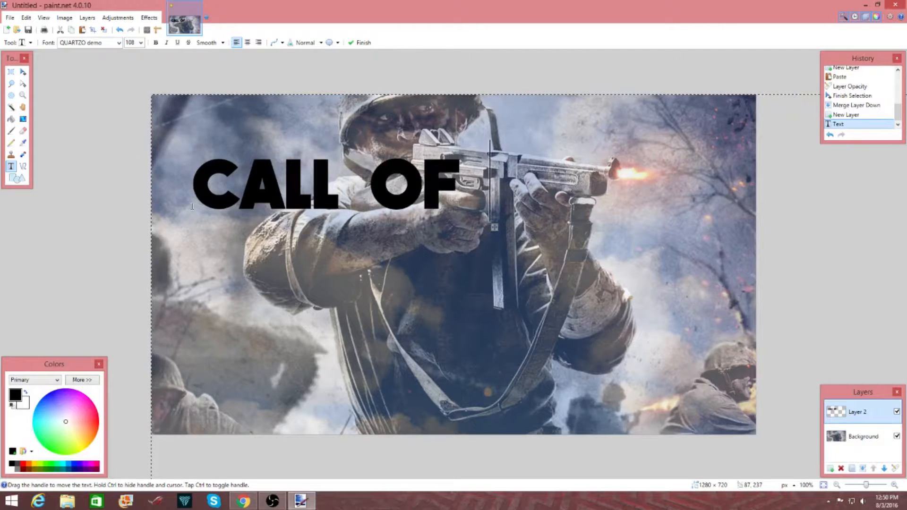
pyautogui.write(' DUTY')
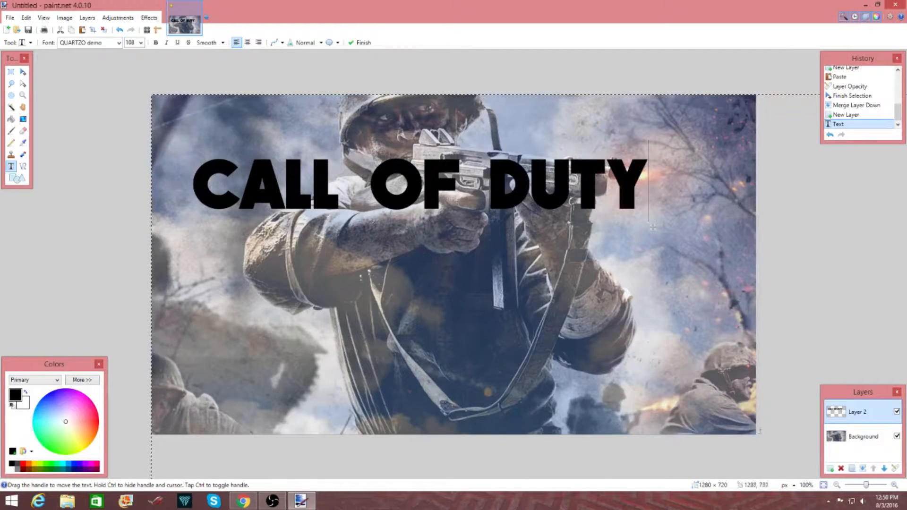
# Add another layer and start a text line below the "CALL OF DUTY" title
pyautogui.click(830, 468)
pyautogui.click(212, 225)
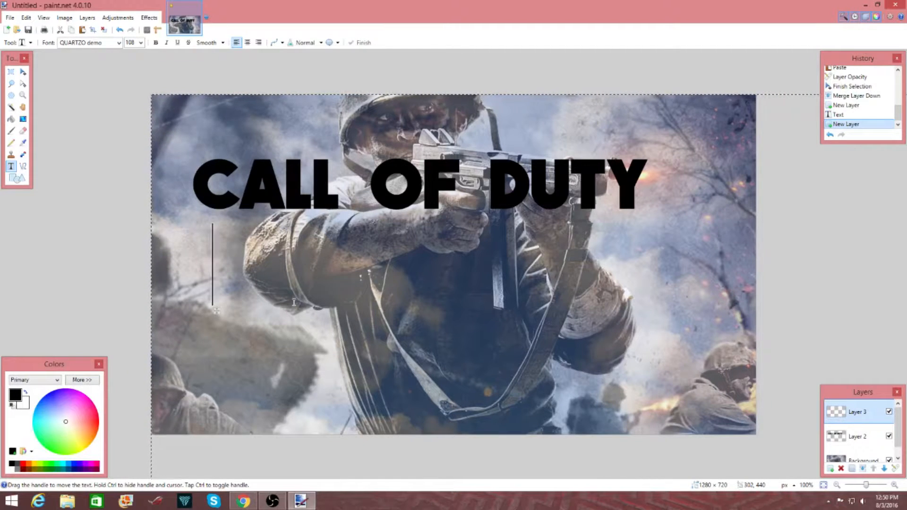
pyautogui.write('ADV')
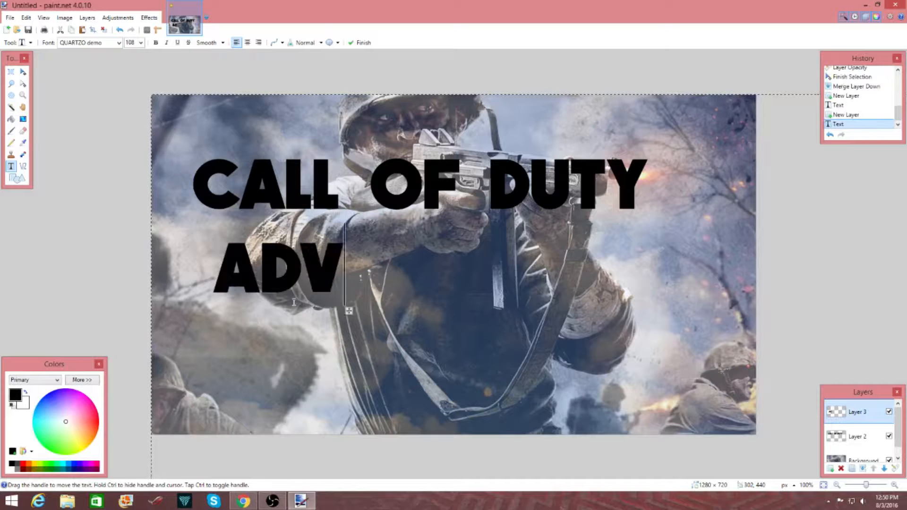
pyautogui.write('ANCED WAF')
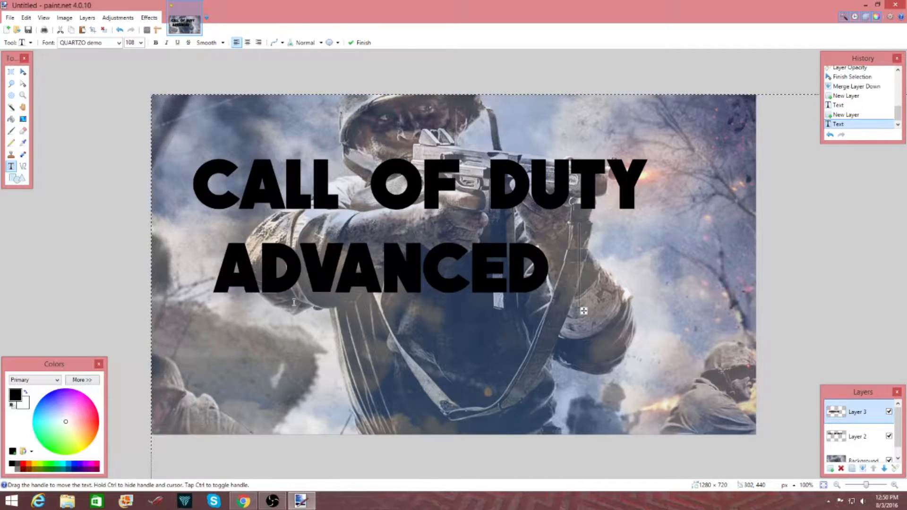
pyautogui.press('BackSpace')
pyautogui.press('BackSpace')
pyautogui.press('BackSpace')
pyautogui.press('BackSpace')
pyautogui.press('BackSpace')
pyautogui.press('BackSpace')
pyautogui.press('BackSpace')
pyautogui.press('BackSpace')
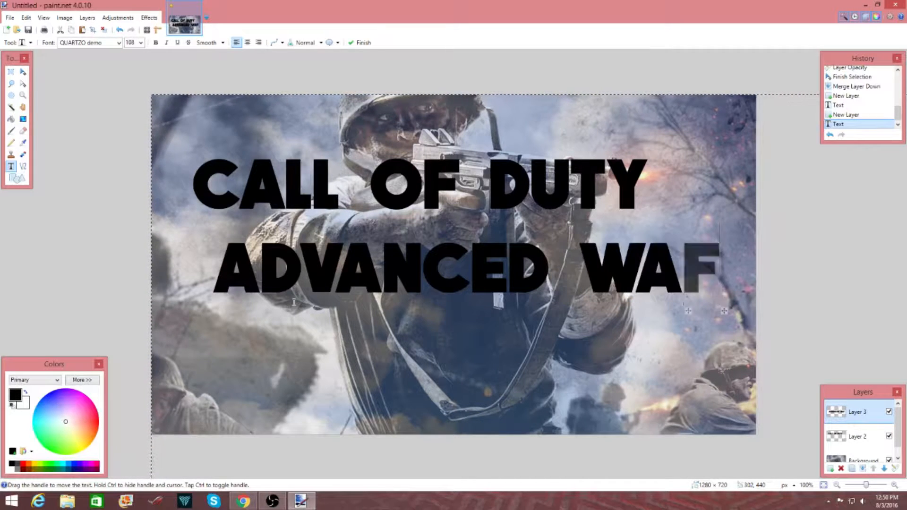
pyautogui.press('BackSpace')
pyautogui.press('BackSpace')
pyautogui.press('BackSpace')
pyautogui.press('BackSpace')
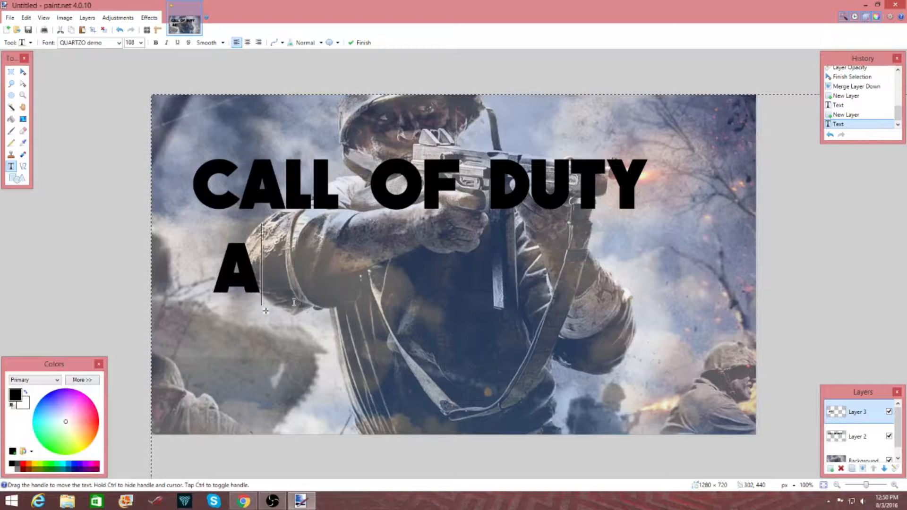
# Set the text size to 96, shift the second text line towards the canvas edge and write "ADVANCED WARFARE"
pyautogui.click(141, 43)
pyautogui.click(135, 173)
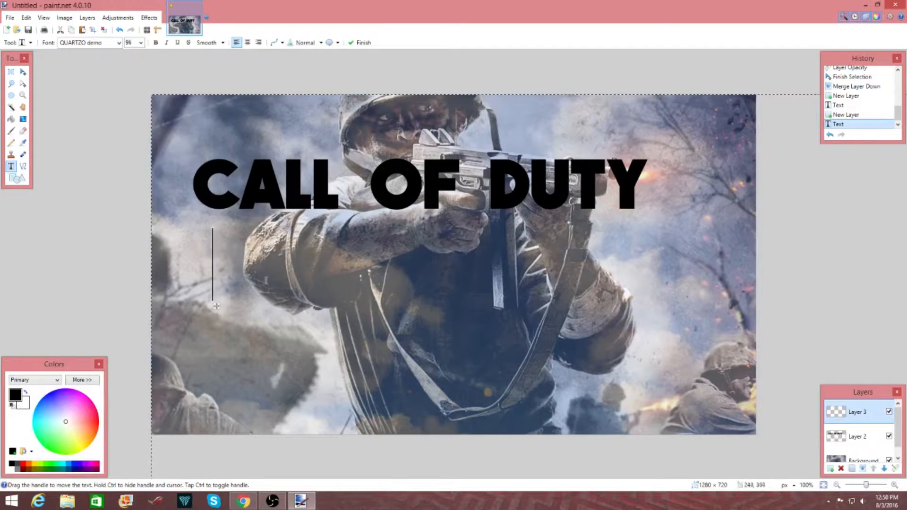
pyautogui.moveTo(216, 307); pyautogui.dragTo(163, 313)
pyautogui.write('AD')
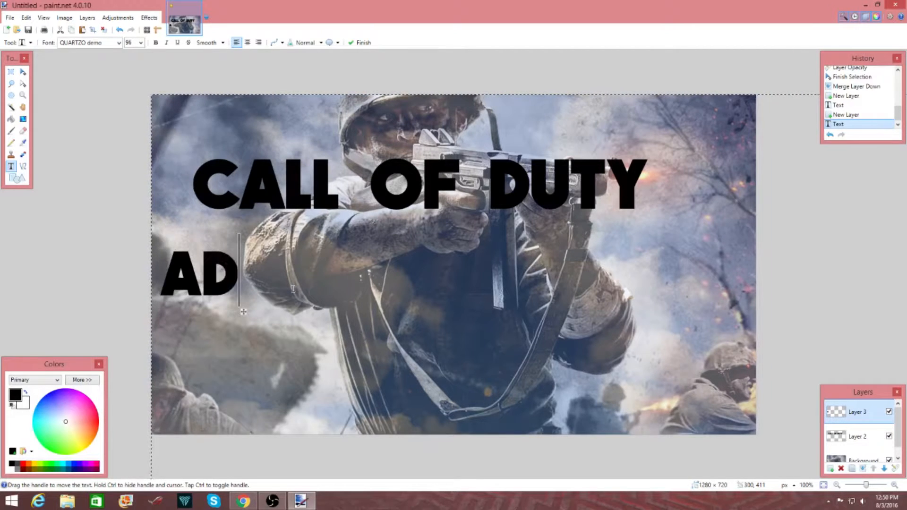
pyautogui.write('VANCE')
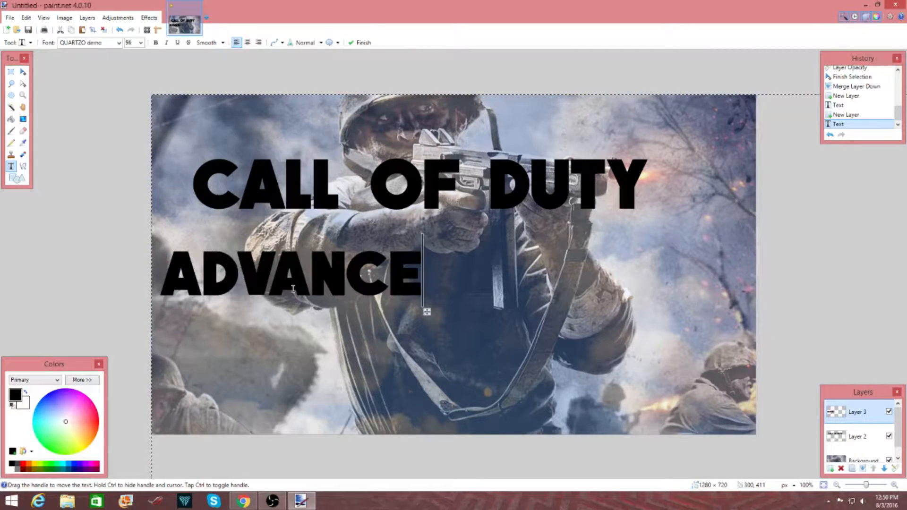
pyautogui.write('D WARFARE')
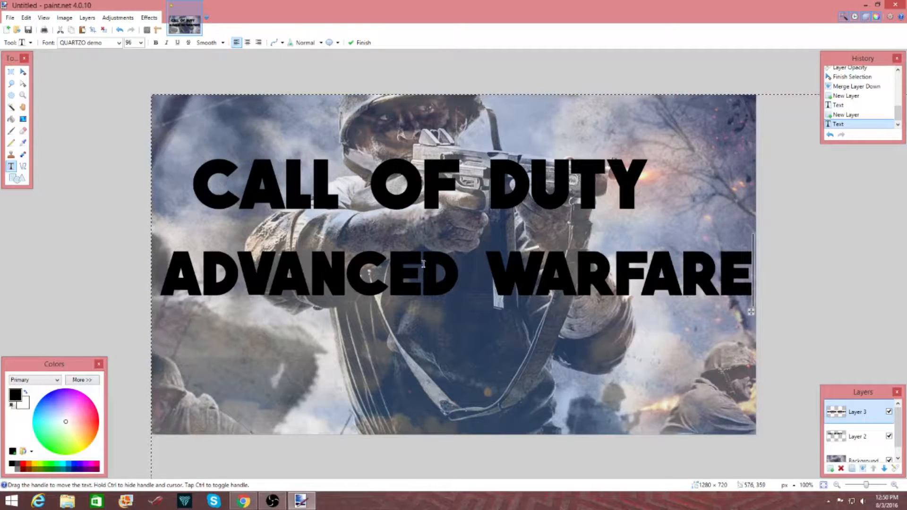
# Move the "CALL OF DUTY" text on Layer 2 closer to the second line, deselect it and apply Center Both alignment
pyautogui.click(853, 434)
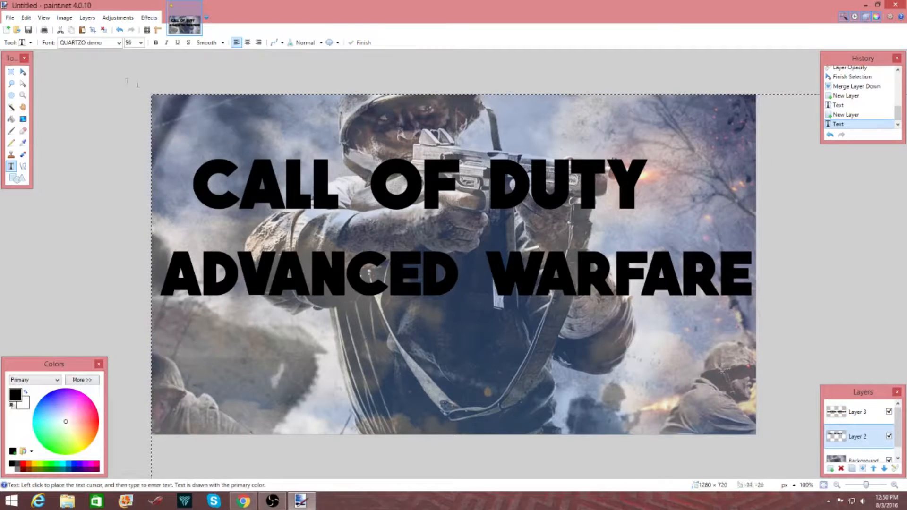
pyautogui.click(23, 72)
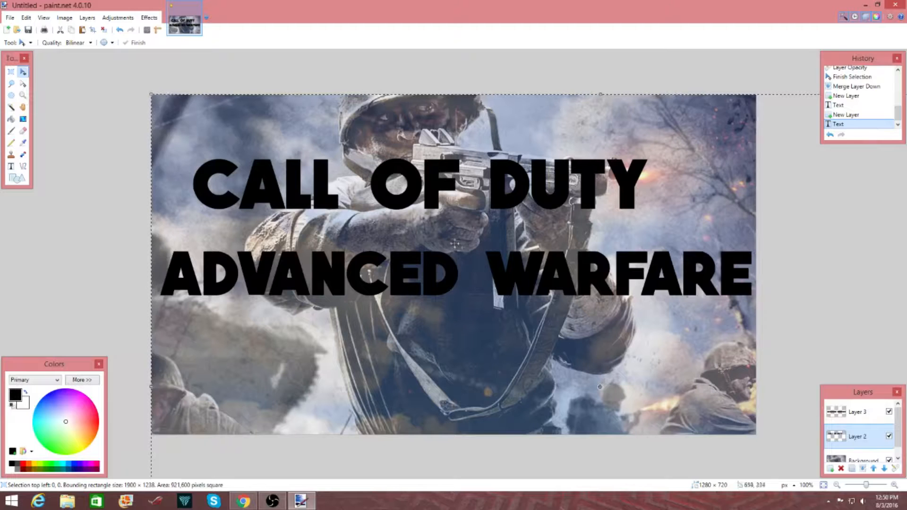
pyautogui.moveTo(433, 188); pyautogui.dragTo(475, 220)
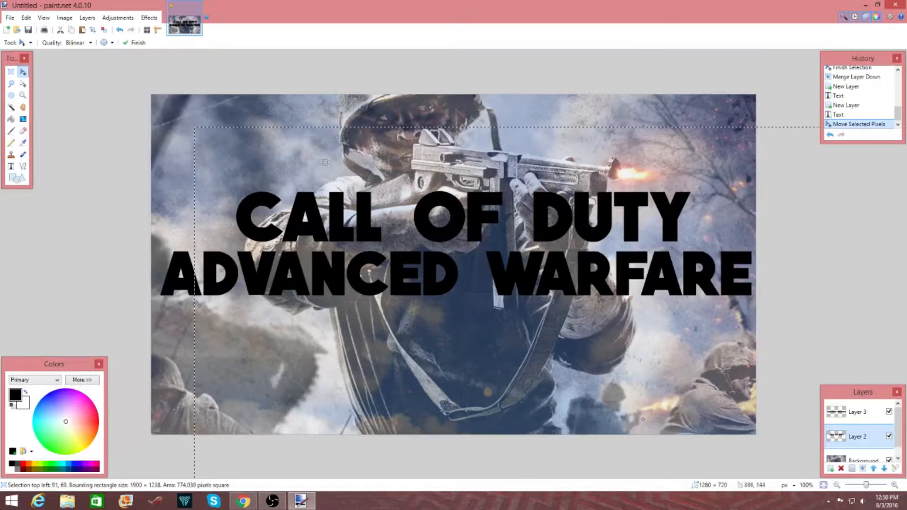
pyautogui.click(11, 108)
pyautogui.click(80, 123)
pyautogui.click(148, 18)
pyautogui.moveTo(168, 31)
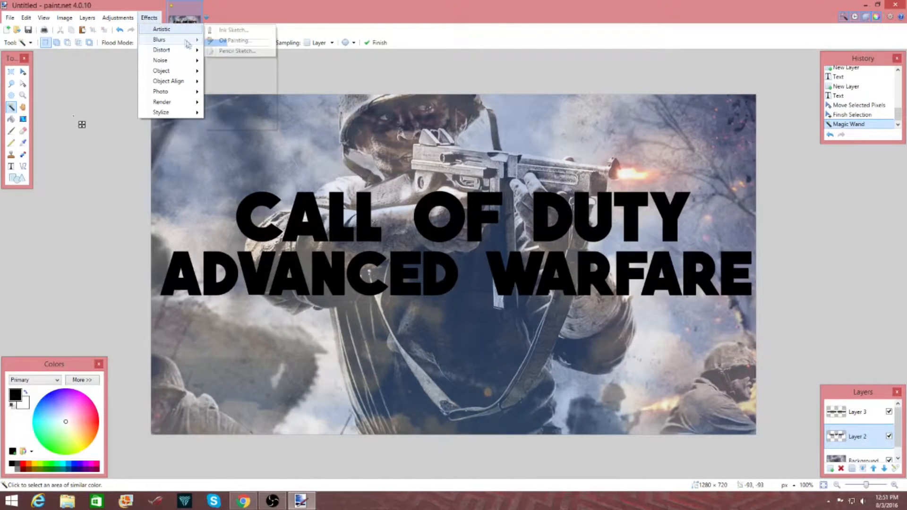
pyautogui.moveTo(180, 81)
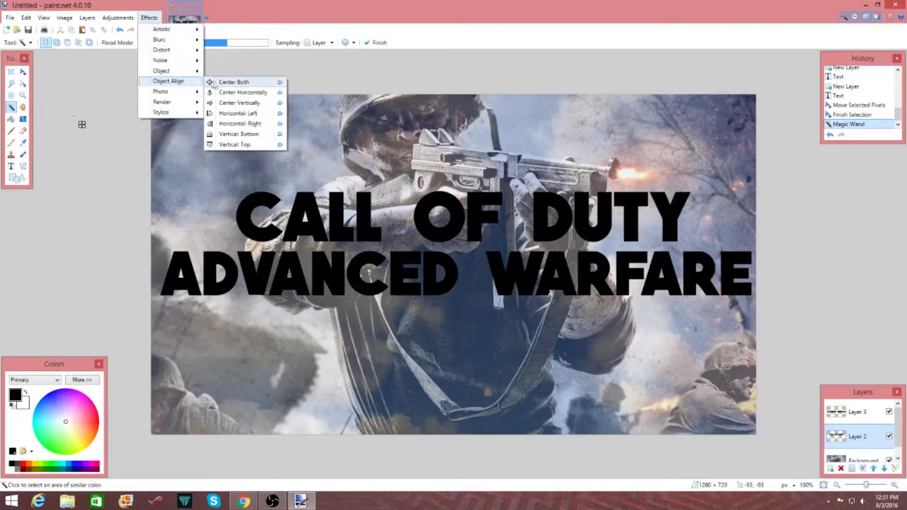
pyautogui.click(238, 83)
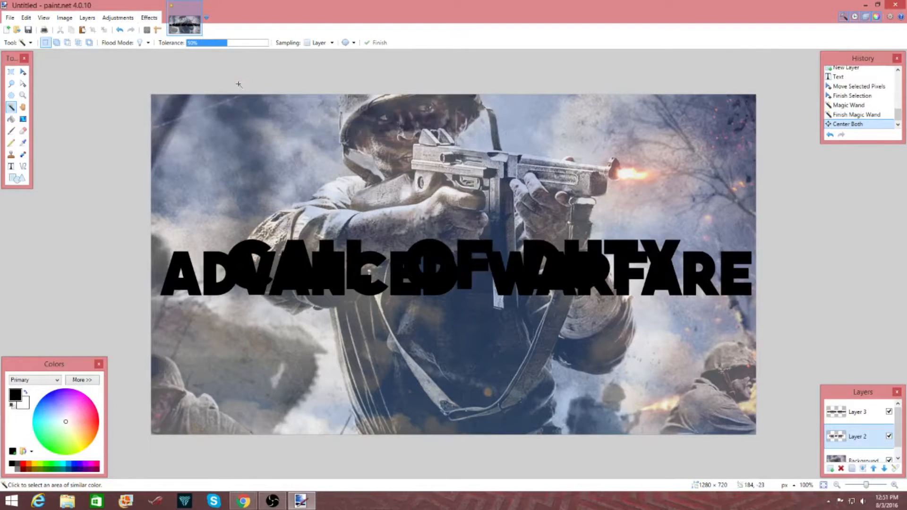
# Move the "ADVANCED WARFARE" text on Layer 3 down so it sits directly beneath "CALL OF DUTY"
pyautogui.click(870, 418)
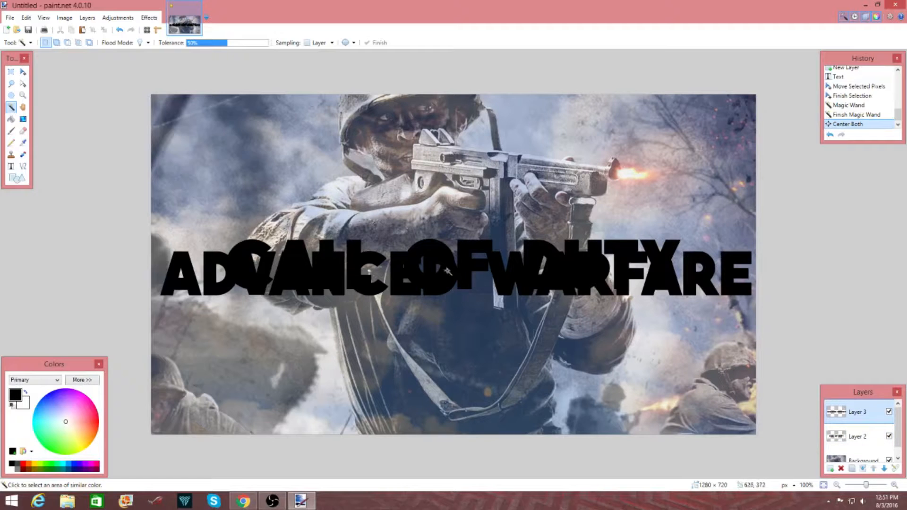
pyautogui.click(24, 72)
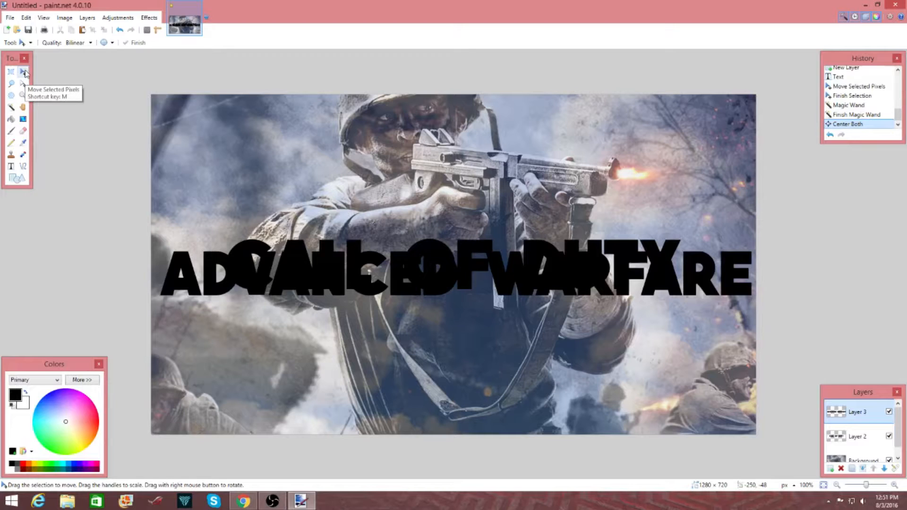
pyautogui.hotkey('ctrl', 'a')
pyautogui.moveTo(456, 259); pyautogui.dragTo(454, 300)
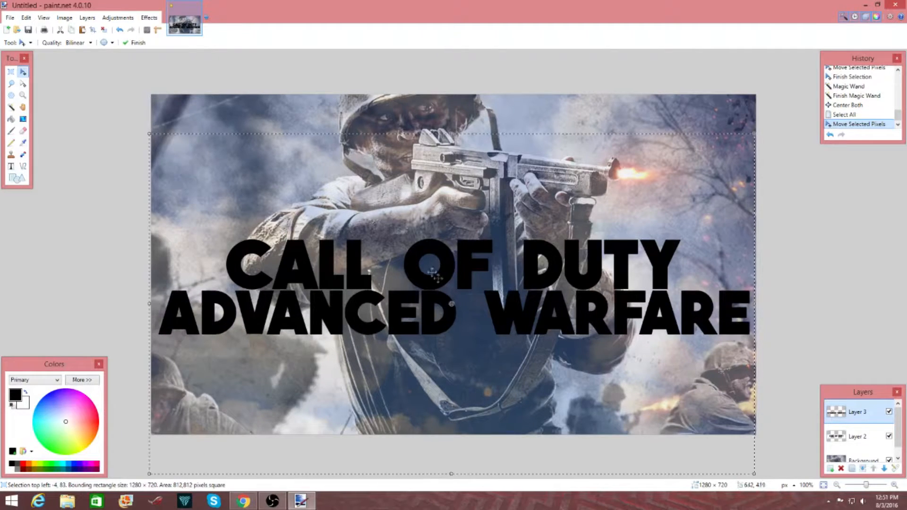
# Clear the selection and align the "ADVANCED WARFARE" layer with Center Horizontally
pyautogui.click(11, 106)
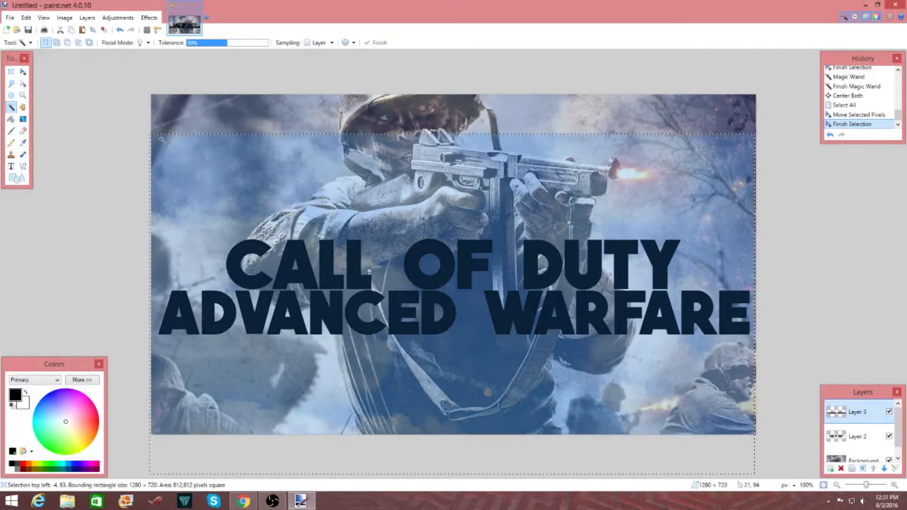
pyautogui.click(77, 115)
pyautogui.click(148, 18)
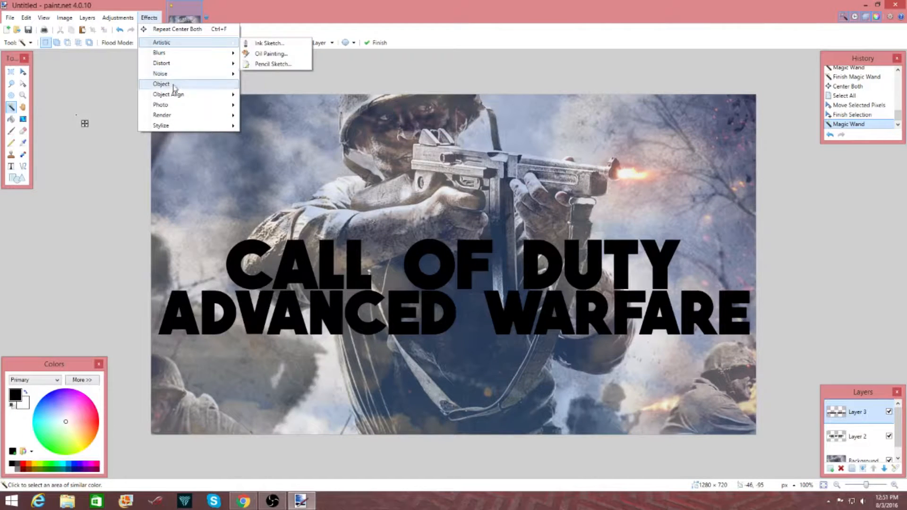
pyautogui.moveTo(176, 94)
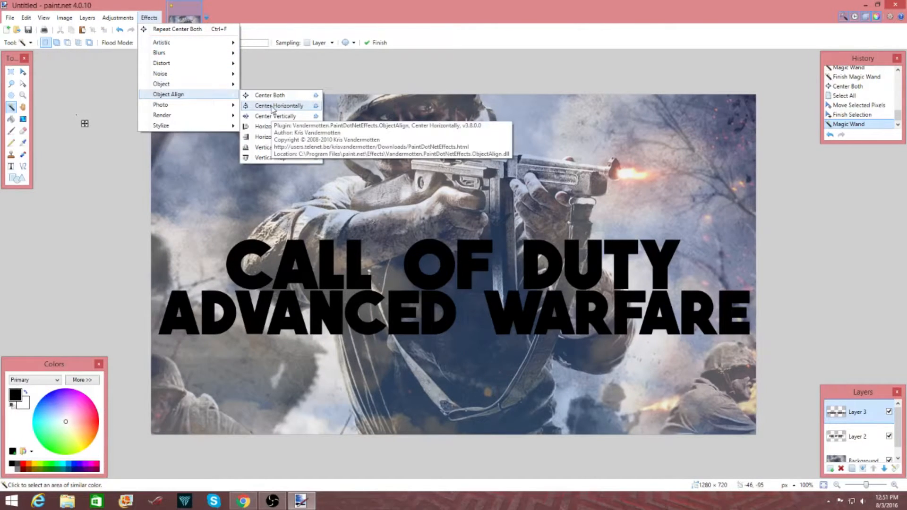
pyautogui.click(276, 106)
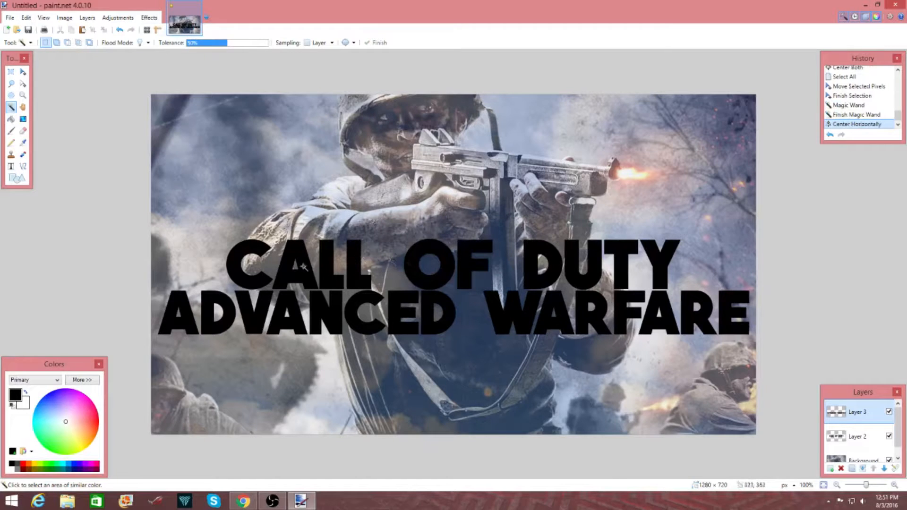
# Merge the "ADVANCED WARFARE" layer down into Layer 2 and align the combined title with Center Both
pyautogui.click(862, 469)
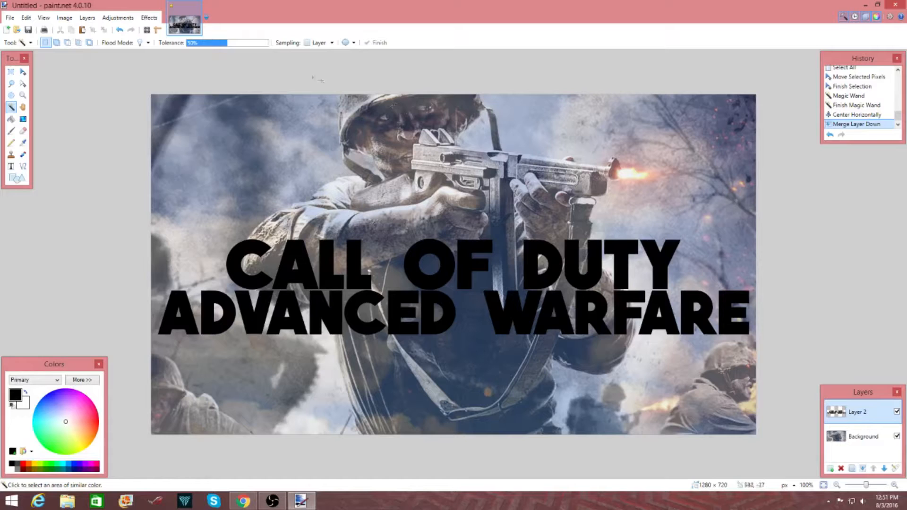
pyautogui.click(148, 17)
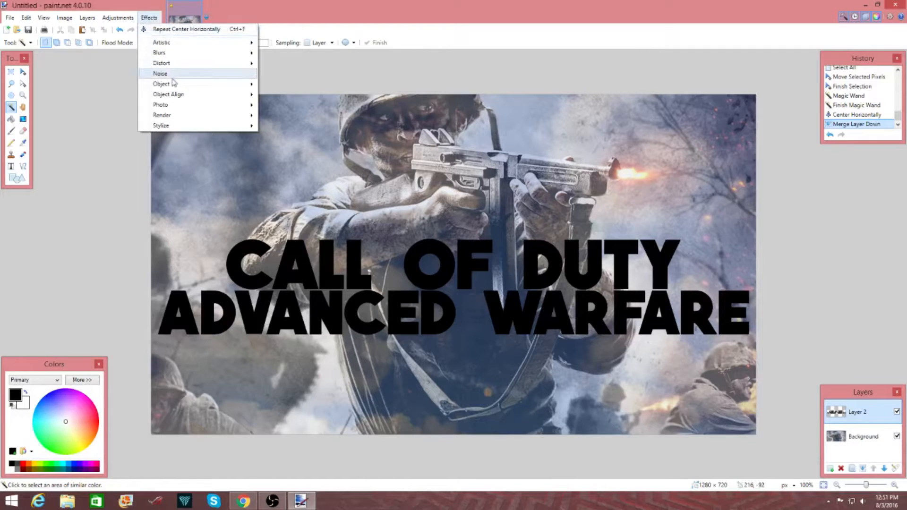
pyautogui.moveTo(172, 94)
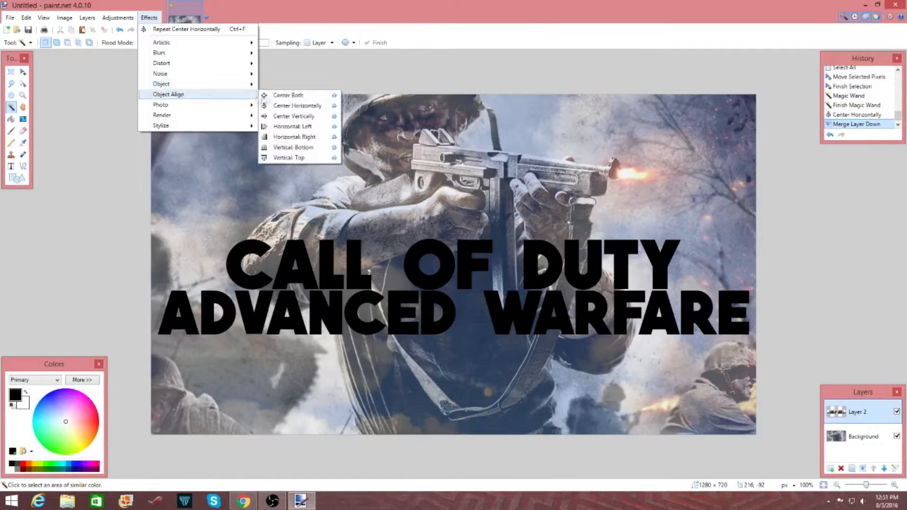
pyautogui.click(298, 96)
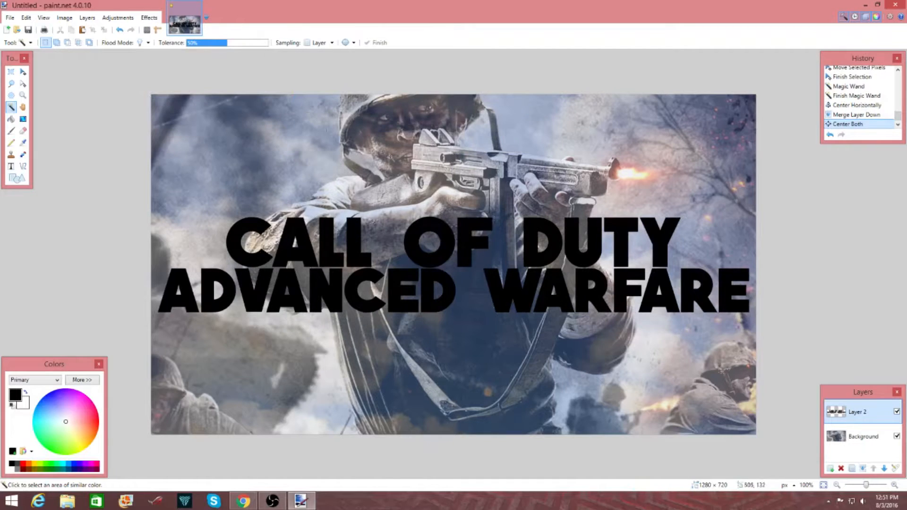
# Check the Object and Object Align effects, then open the paint.net plugins forum page and look through its topics
pyautogui.click(154, 20)
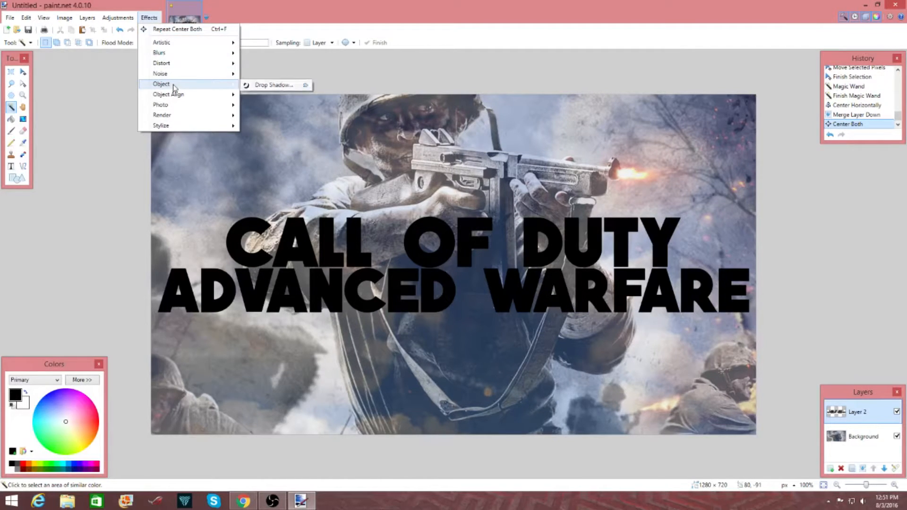
pyautogui.moveTo(180, 96)
pyautogui.moveTo(163, 84)
pyautogui.click(900, 18)
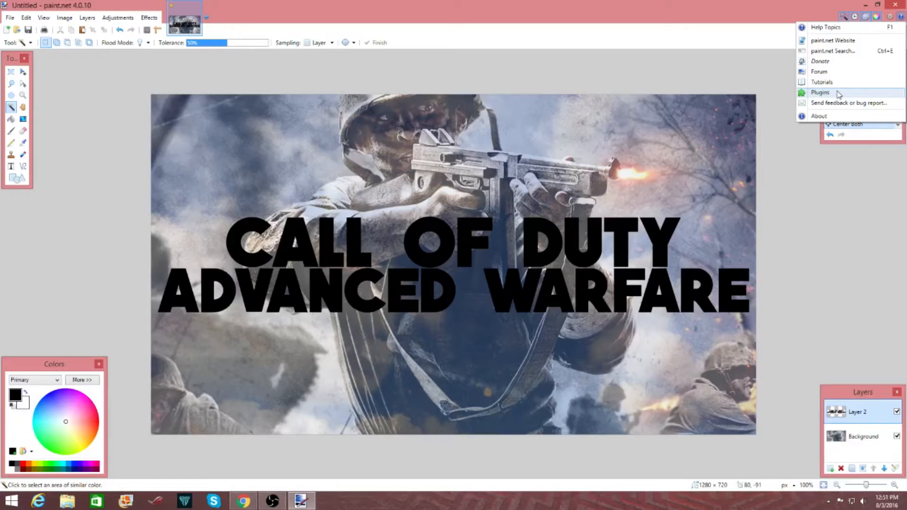
pyautogui.click(822, 93)
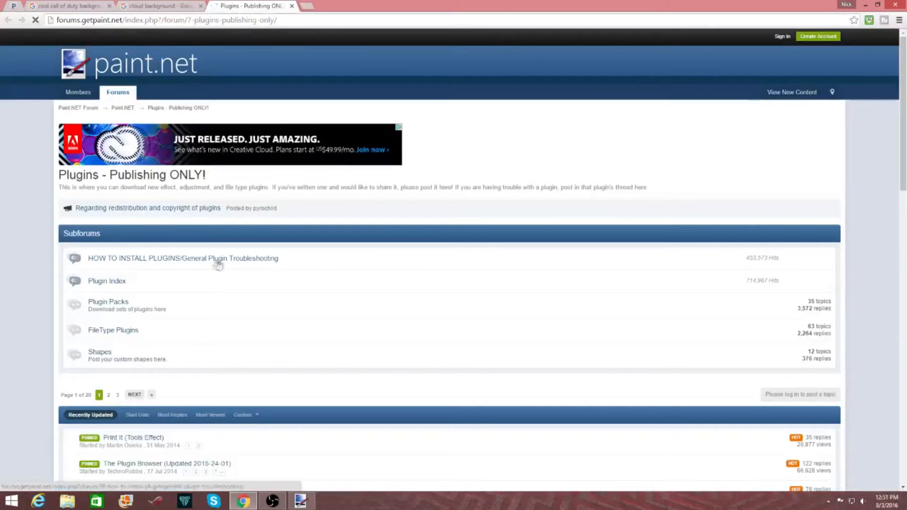
pyautogui.scroll(-5, 283, 265)
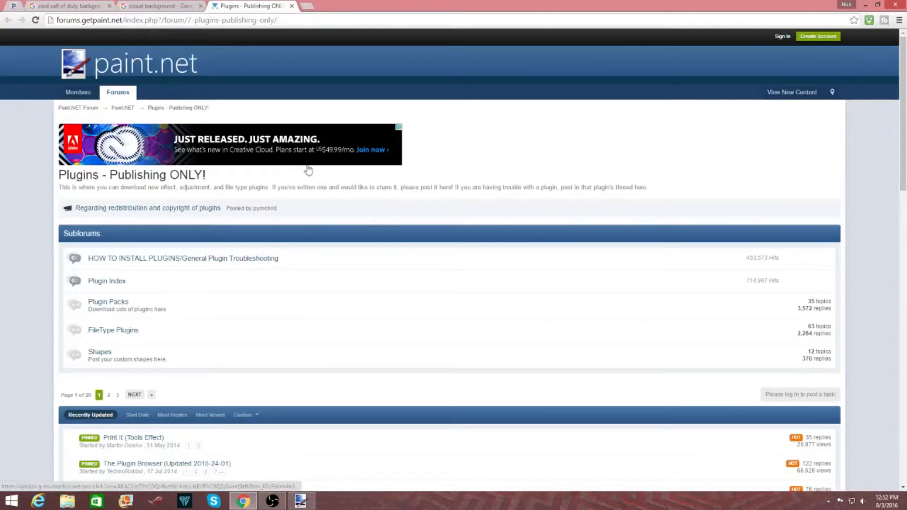
pyautogui.scroll(-20, 449, 265)
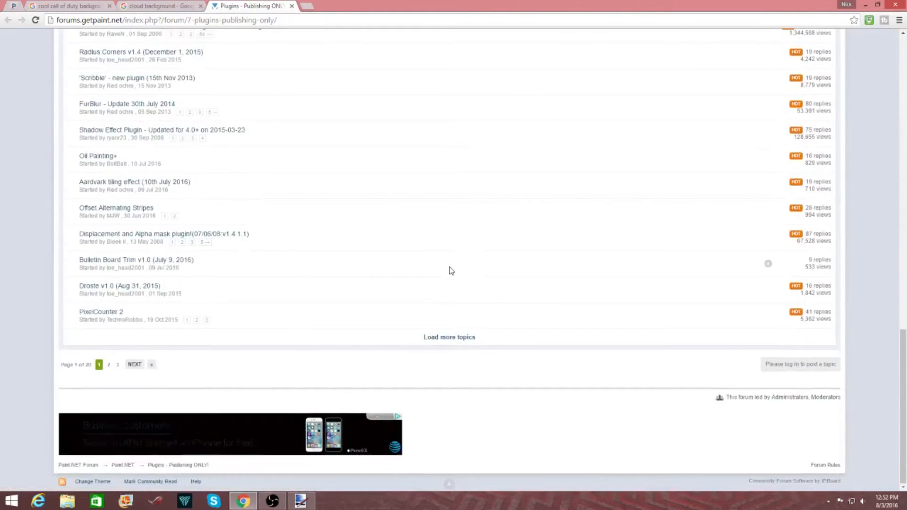
pyautogui.scroll(20, 449, 270)
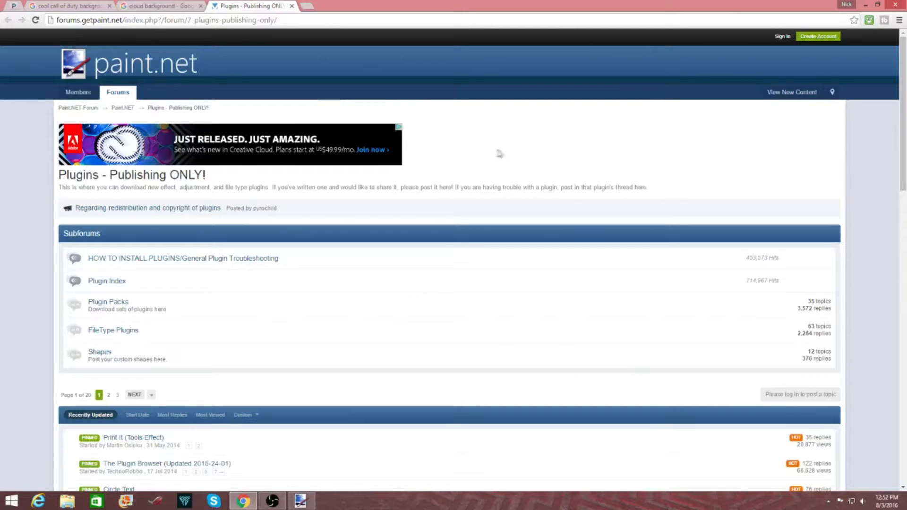
# Close the plugins forum and cloud background browser tabs and switch back to paint.net
pyautogui.click(292, 6)
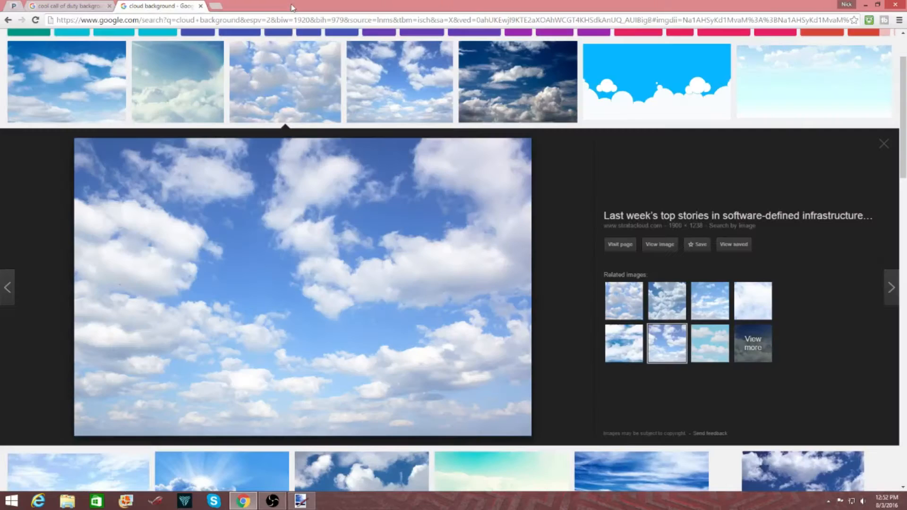
pyautogui.click(201, 6)
pyautogui.click(301, 501)
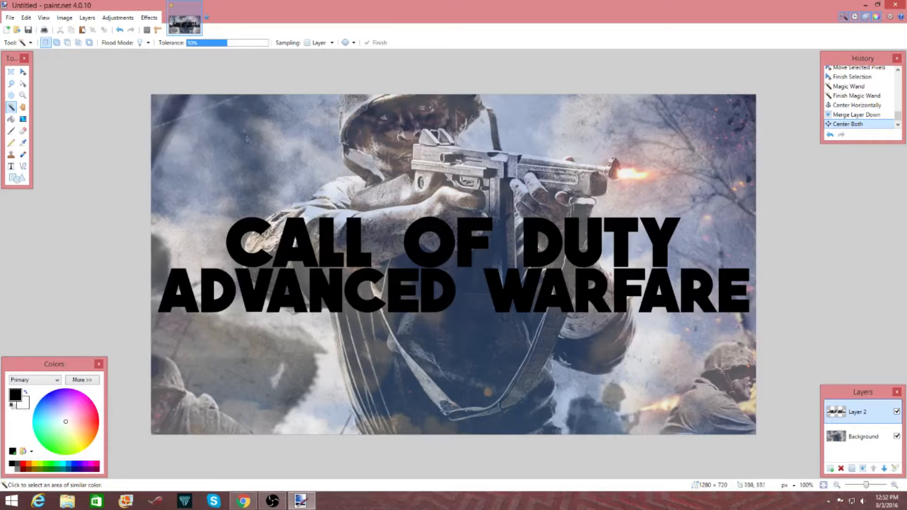
# Choose the Paint Bucket tool and, after trying several colours, set the primary colour to bright cyan
pyautogui.click(11, 119)
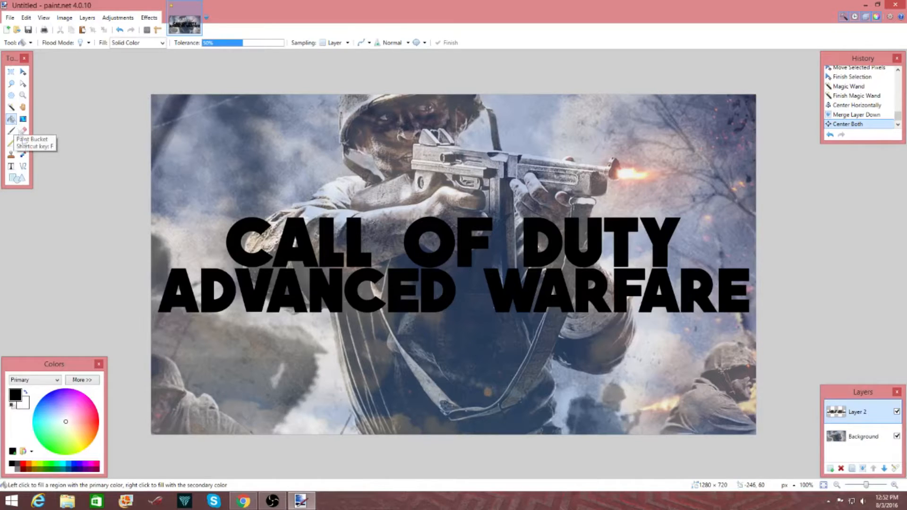
pyautogui.moveTo(66, 424); pyautogui.dragTo(85, 405)
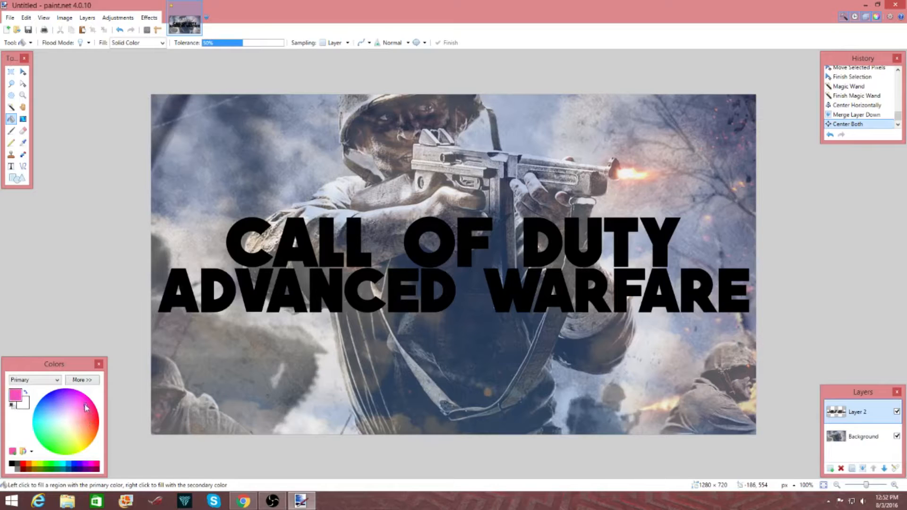
pyautogui.moveTo(77, 399)
pyautogui.mouseDown()
pyautogui.moveTo(67, 424)
pyautogui.moveTo(65, 401)
pyautogui.moveTo(66, 413)
pyautogui.moveTo(73, 399)
pyautogui.moveTo(73, 411)
pyautogui.moveTo(88, 407)
pyautogui.moveTo(78, 401)
pyautogui.mouseUp()
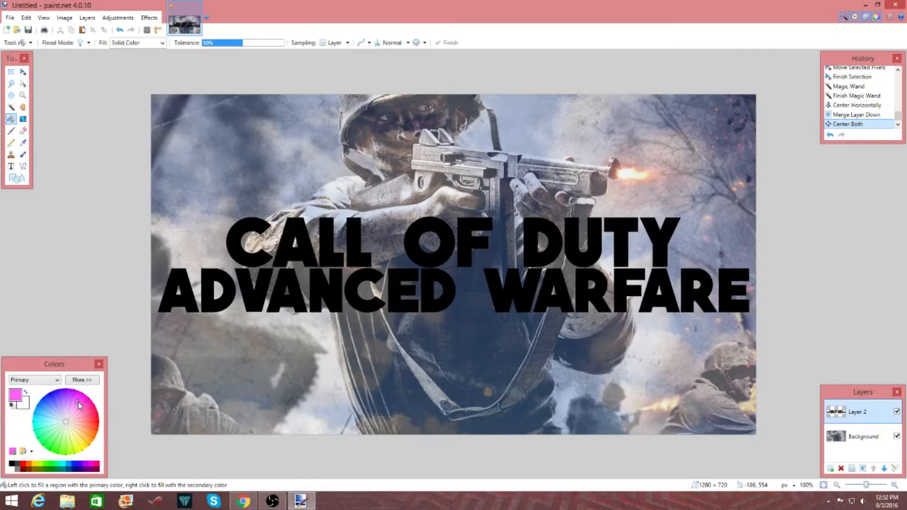
pyautogui.click(80, 465)
pyautogui.click(75, 466)
pyautogui.click(65, 465)
pyautogui.click(30, 463)
pyautogui.click(35, 464)
pyautogui.click(45, 465)
pyautogui.click(52, 468)
pyautogui.click(58, 465)
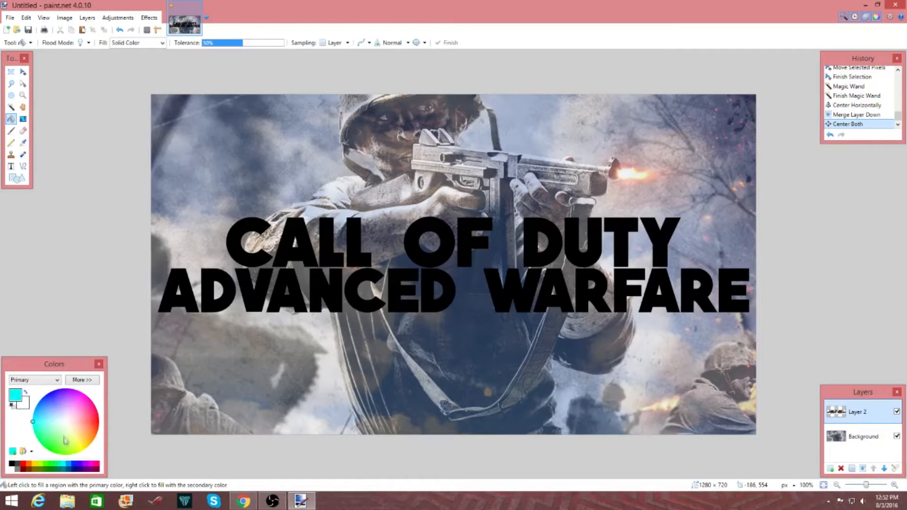
pyautogui.moveTo(33, 420)
pyautogui.mouseDown()
pyautogui.moveTo(43, 425)
pyautogui.moveTo(39, 418)
pyautogui.mouseUp()
pyautogui.click(63, 465)
pyautogui.click(69, 466)
pyautogui.click(63, 466)
# Fill the four letters of "CALL" in the title with the cyan primary colour
pyautogui.click(261, 226)
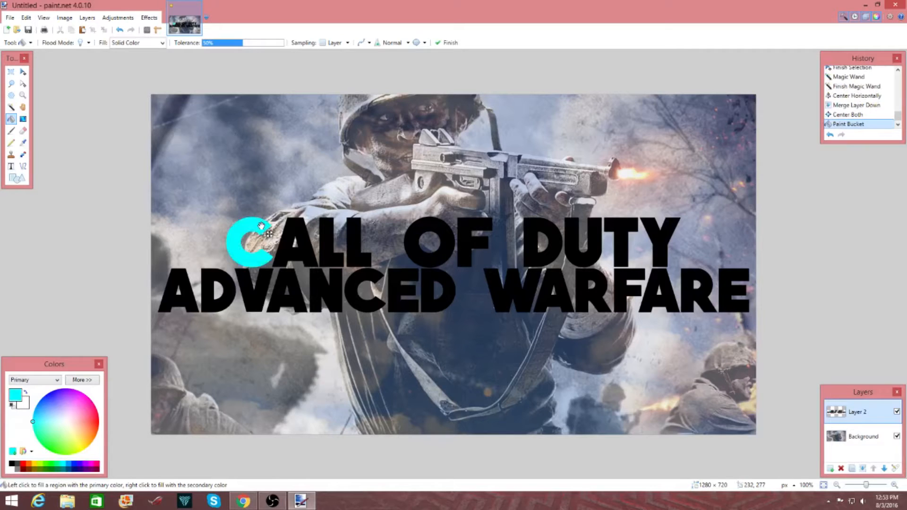
pyautogui.click(291, 226)
pyautogui.click(316, 226)
pyautogui.click(345, 228)
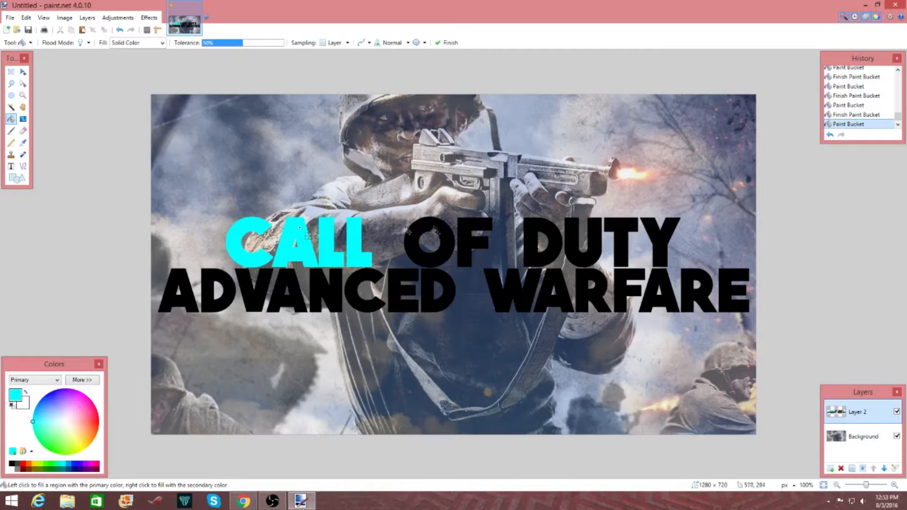
# Fill the remaining black title letters, "OF DUTY ADVANCED WARFARE", with the cyan primary colour
pyautogui.click(831, 134)
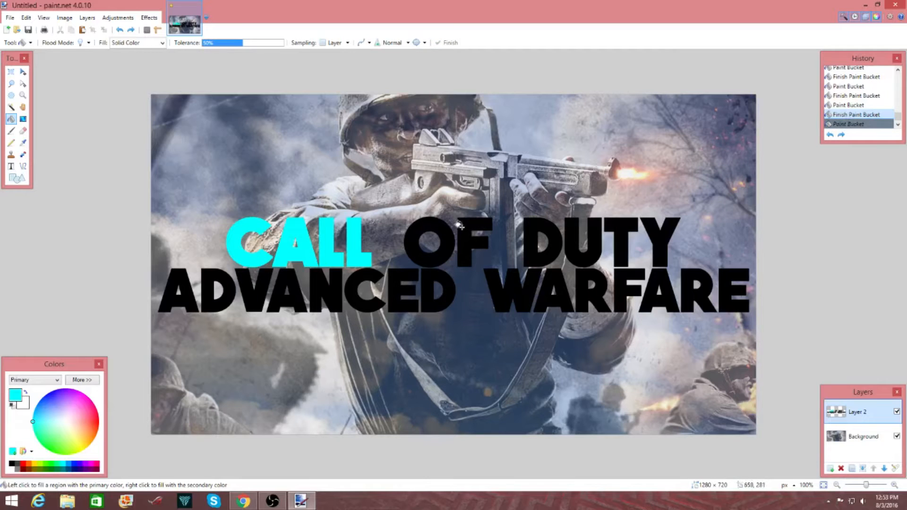
pyautogui.click(847, 107)
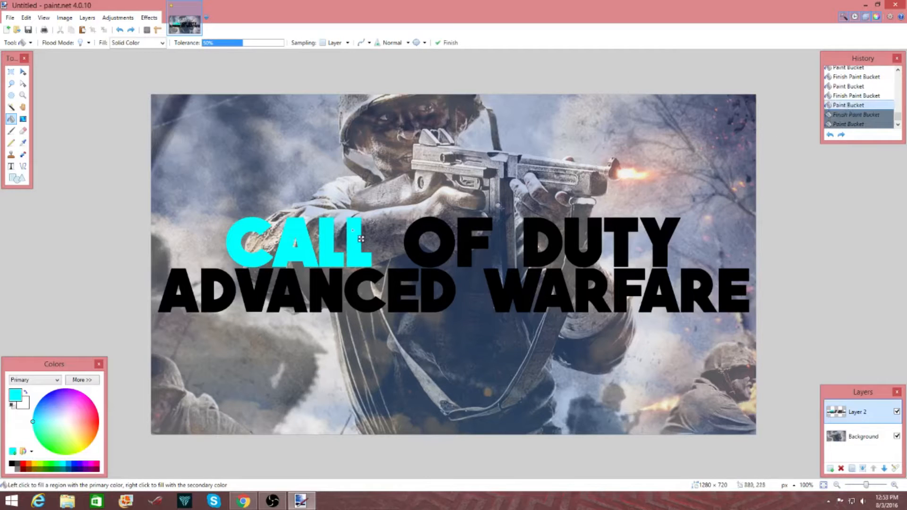
pyautogui.click(419, 225)
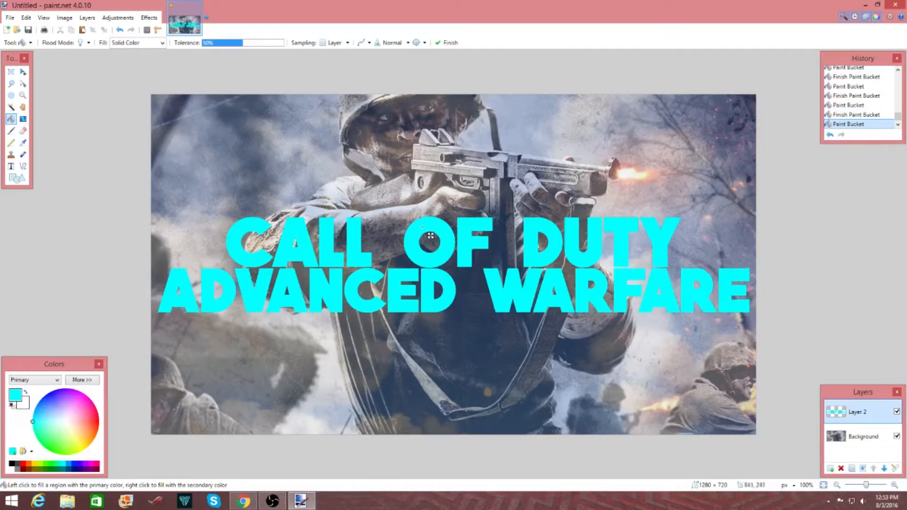
# Start a Drop Shadow effect on the title layer and set the shadow colour to black
pyautogui.click(150, 19)
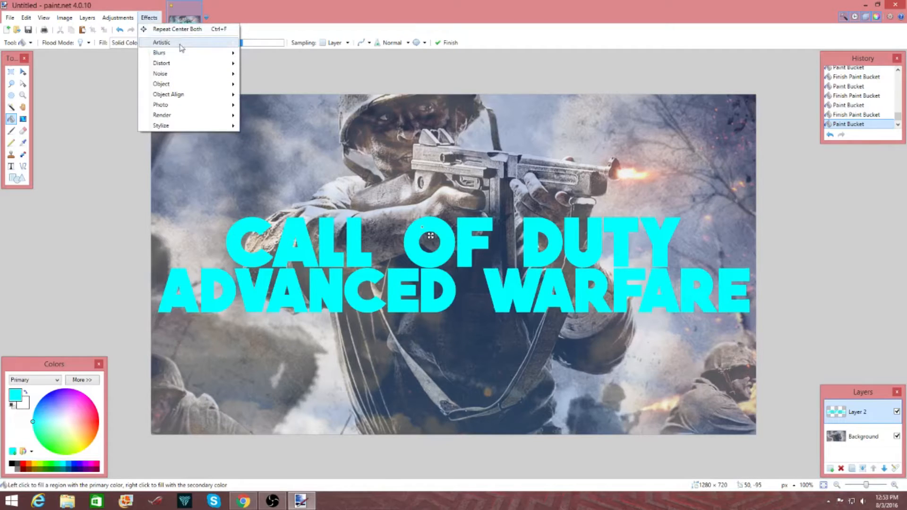
pyautogui.moveTo(173, 86)
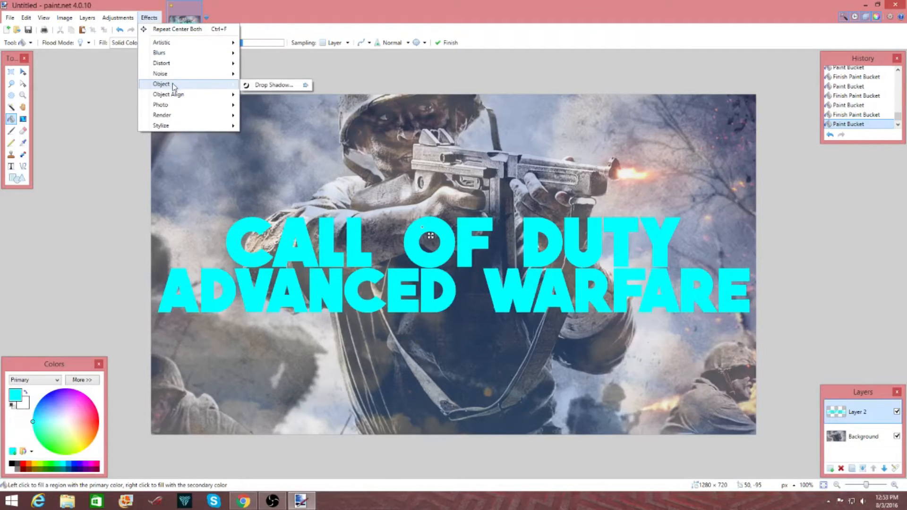
pyautogui.click(273, 85)
pyautogui.moveTo(437, 138); pyautogui.dragTo(414, 326)
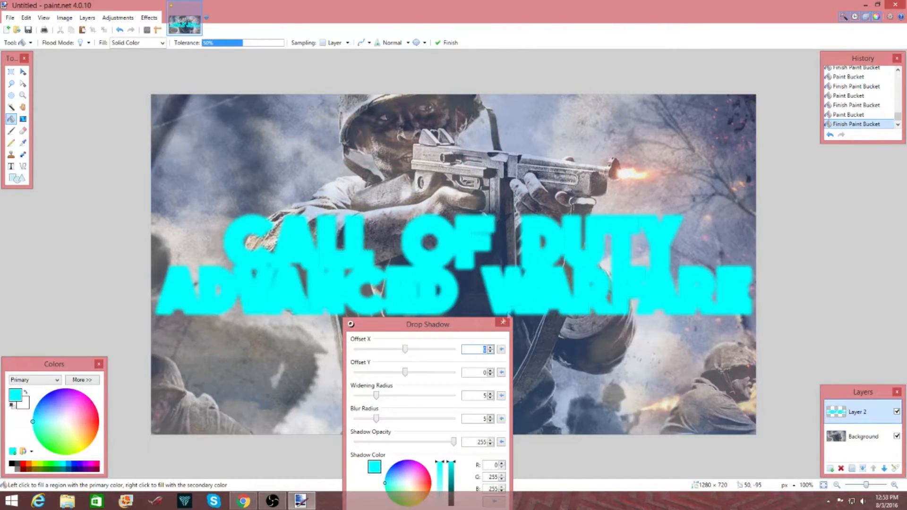
pyautogui.moveTo(453, 330); pyautogui.dragTo(138, 147)
pyautogui.click(139, 283)
pyautogui.moveTo(139, 286); pyautogui.dragTo(142, 326)
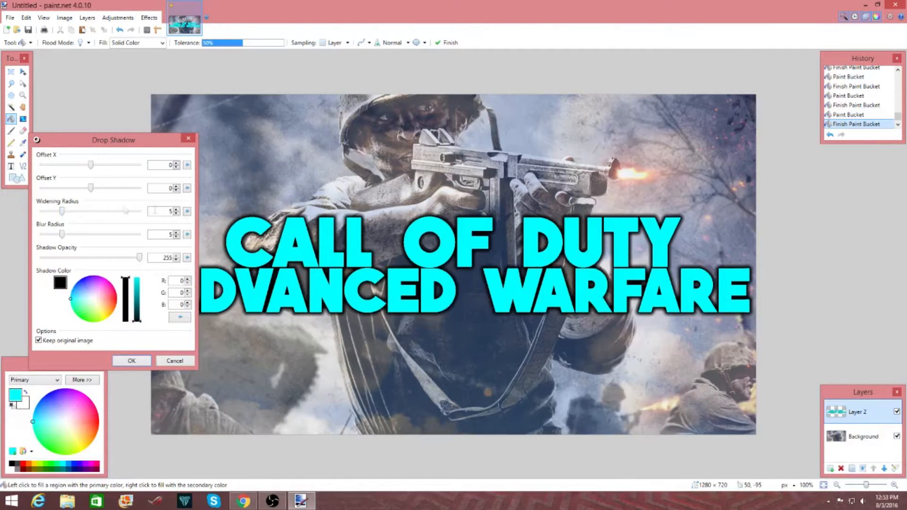
# Set the drop shadow's widening radius to 10 and blur radius to 5, and apply the effect
pyautogui.moveTo(63, 212); pyautogui.dragTo(74, 211)
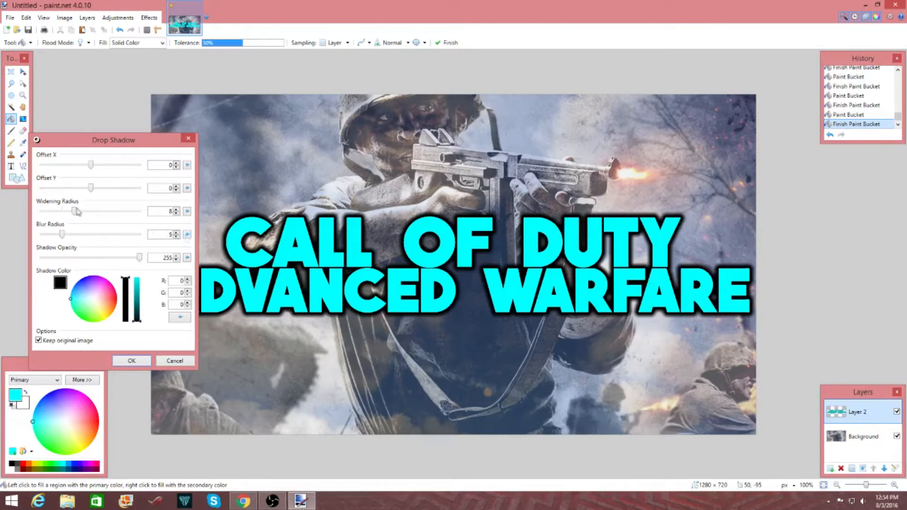
pyautogui.moveTo(75, 212); pyautogui.dragTo(170, 219)
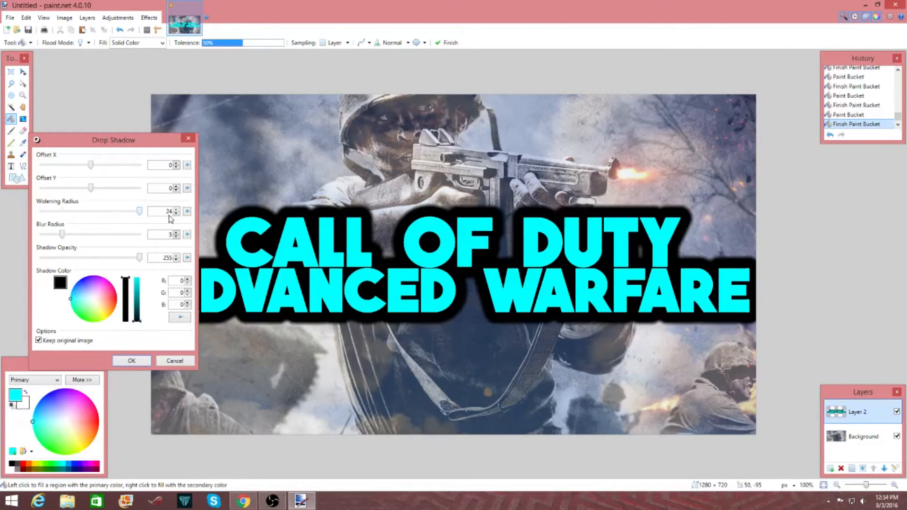
pyautogui.moveTo(59, 234); pyautogui.dragTo(156, 234)
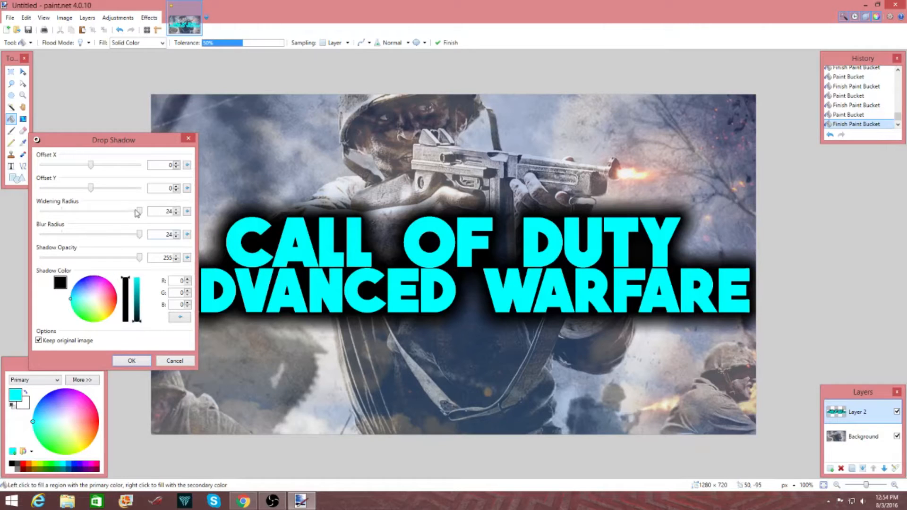
pyautogui.moveTo(138, 210); pyautogui.dragTo(81, 213)
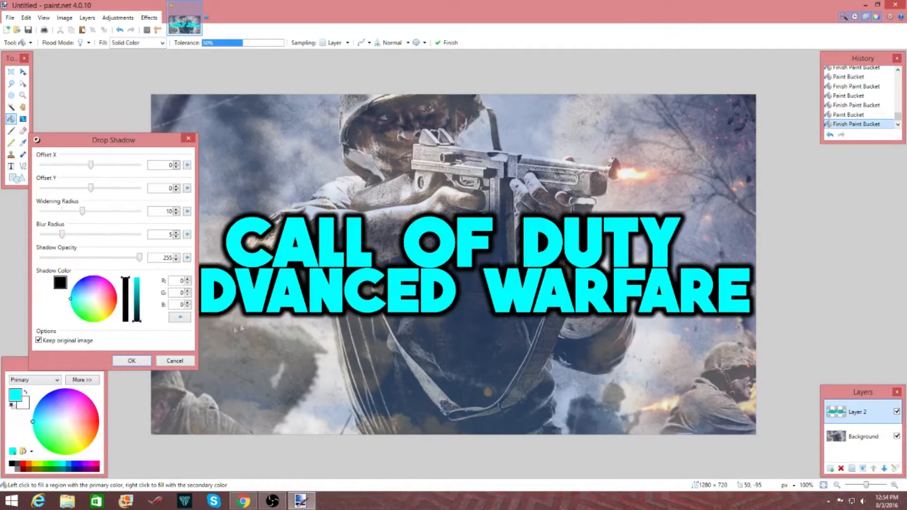
pyautogui.click(145, 362)
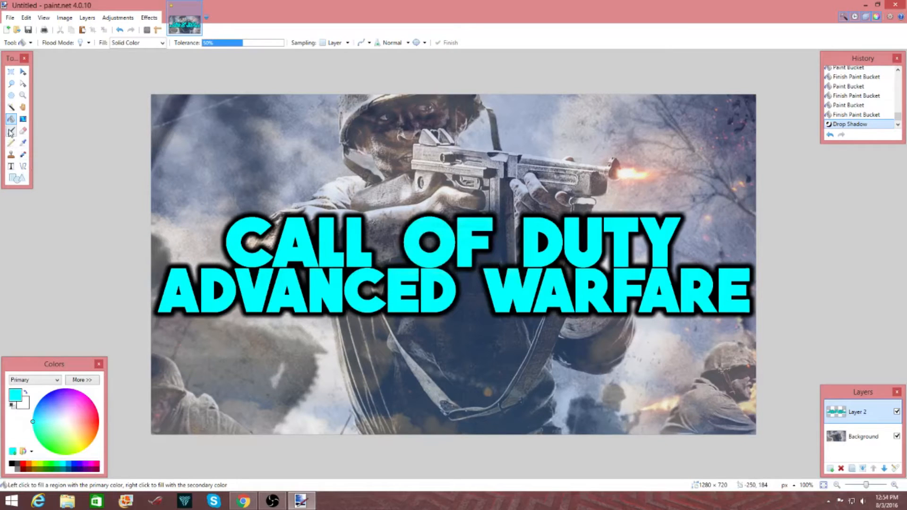
# Set up the Paintbrush with a brush width of 950 and a hardness of 19%
pyautogui.click(11, 131)
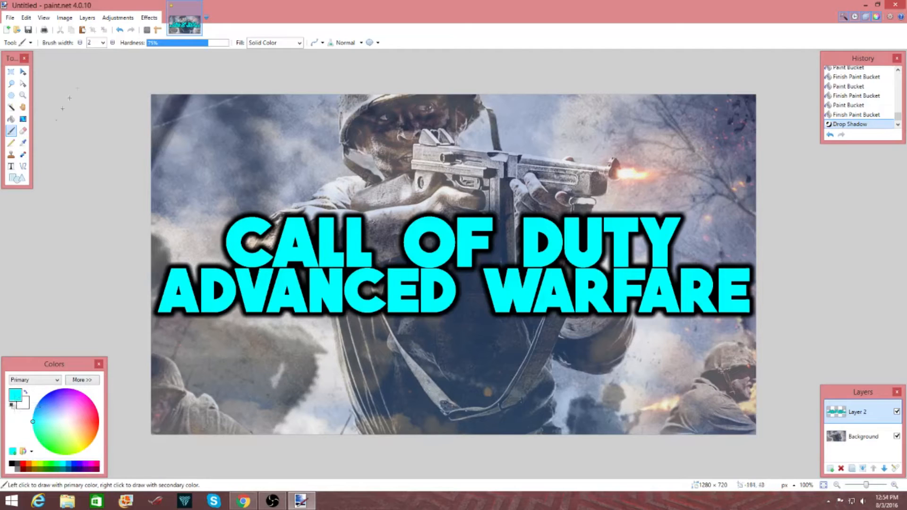
pyautogui.click(102, 43)
pyautogui.scroll(-13, 99, 222)
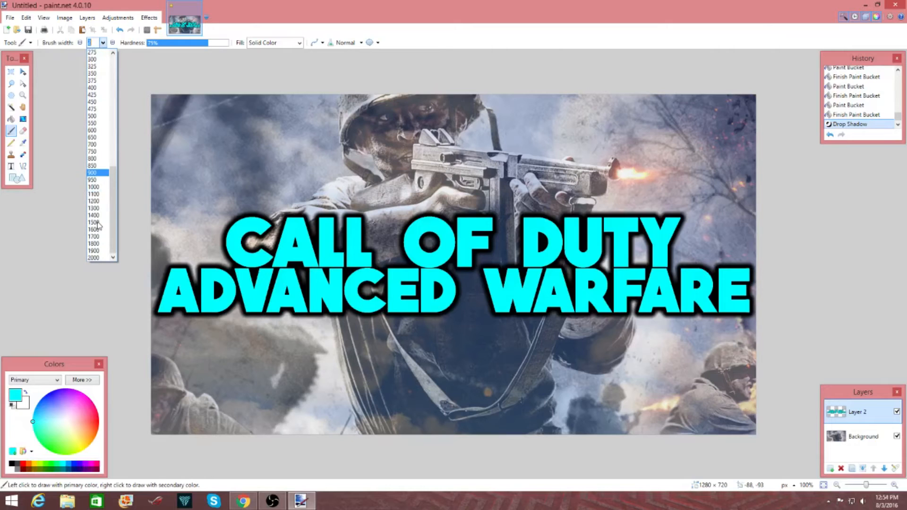
pyautogui.click(100, 180)
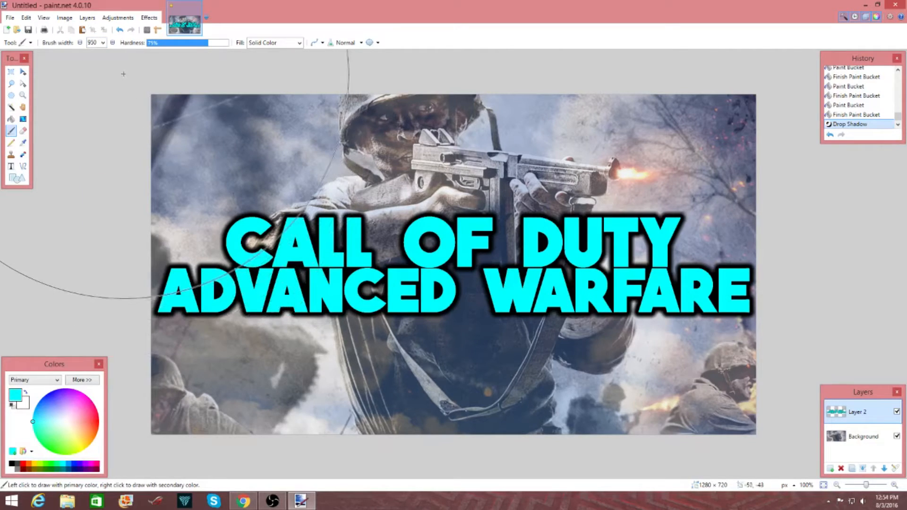
pyautogui.moveTo(204, 46); pyautogui.dragTo(168, 50)
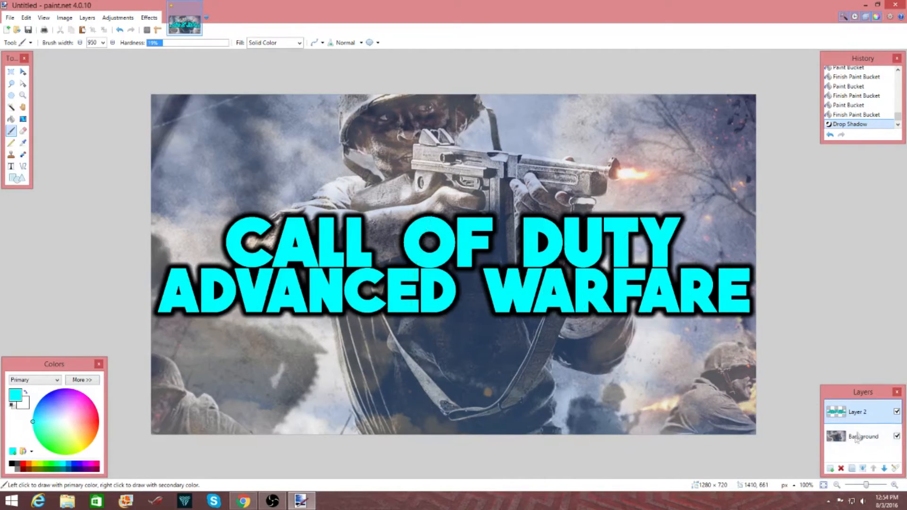
# Add a new layer above the title layer and make it the active layer
pyautogui.click(830, 468)
pyautogui.click(854, 439)
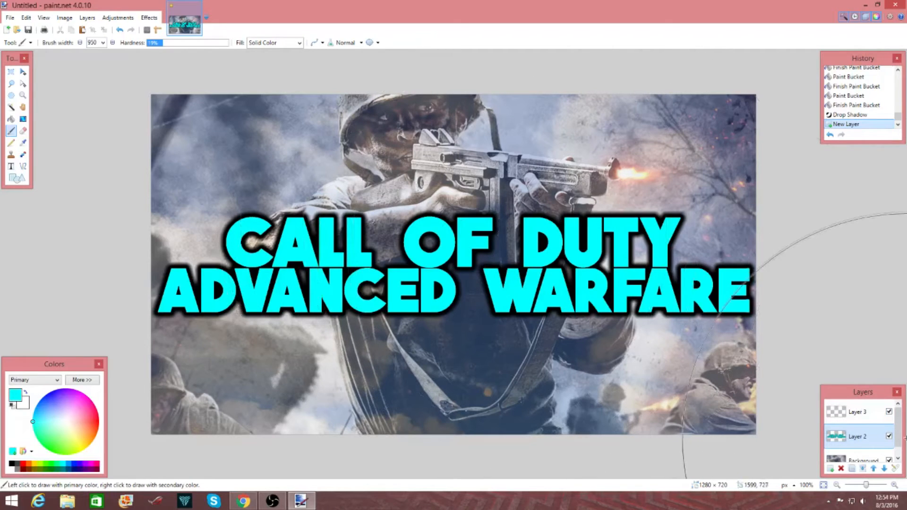
pyautogui.click(857, 412)
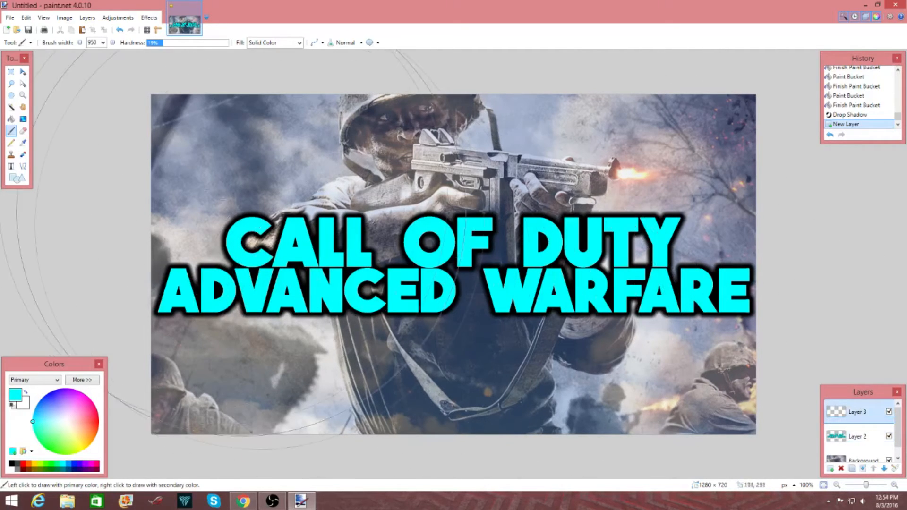
# Paint soft cyan glows over the image's upper-left, lower-left and lower-right corners, and a white glow over the upper-right corner
pyautogui.click(108, 58)
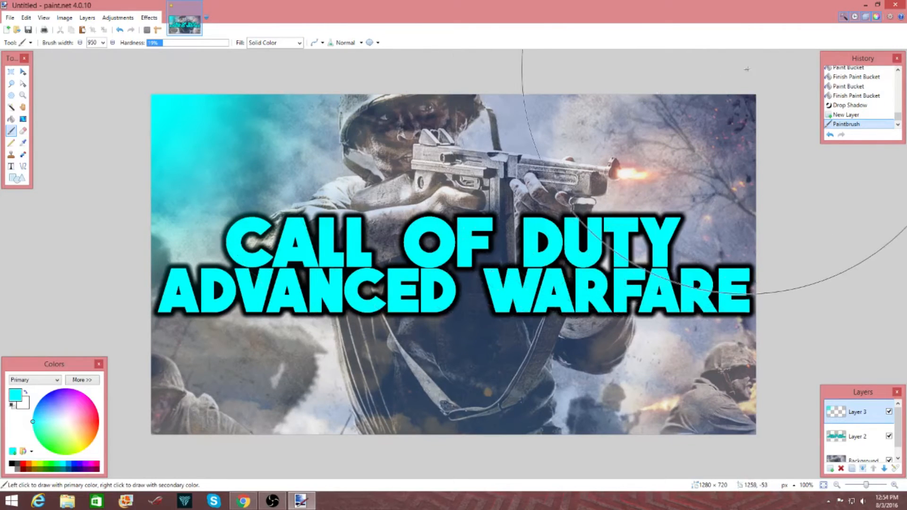
pyautogui.click(780, 456)
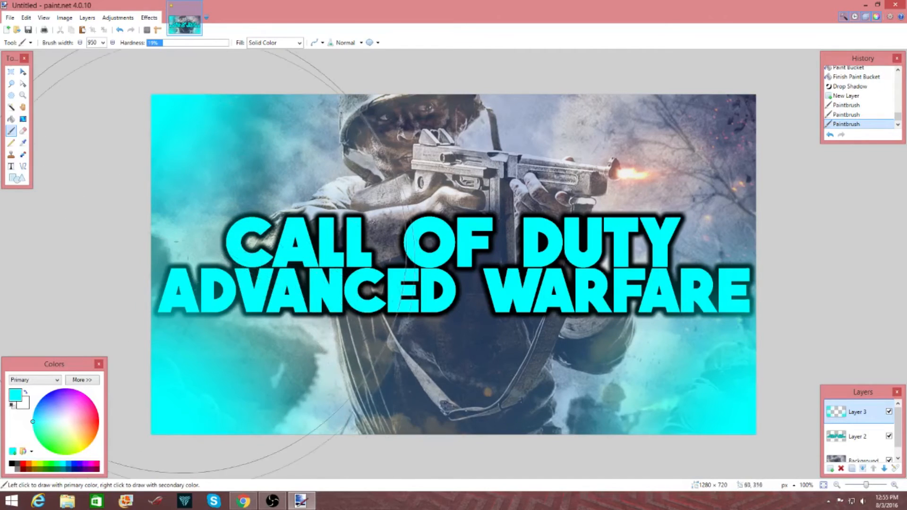
pyautogui.click(27, 394)
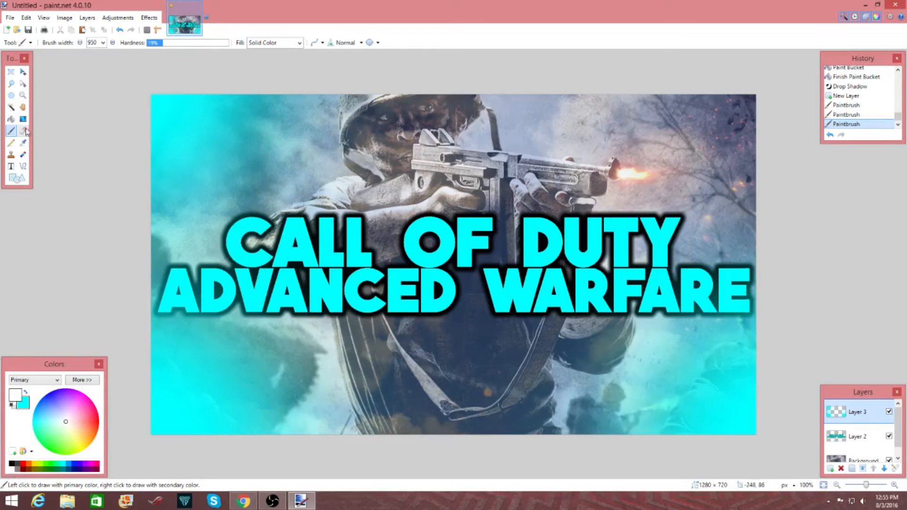
pyautogui.click(786, 60)
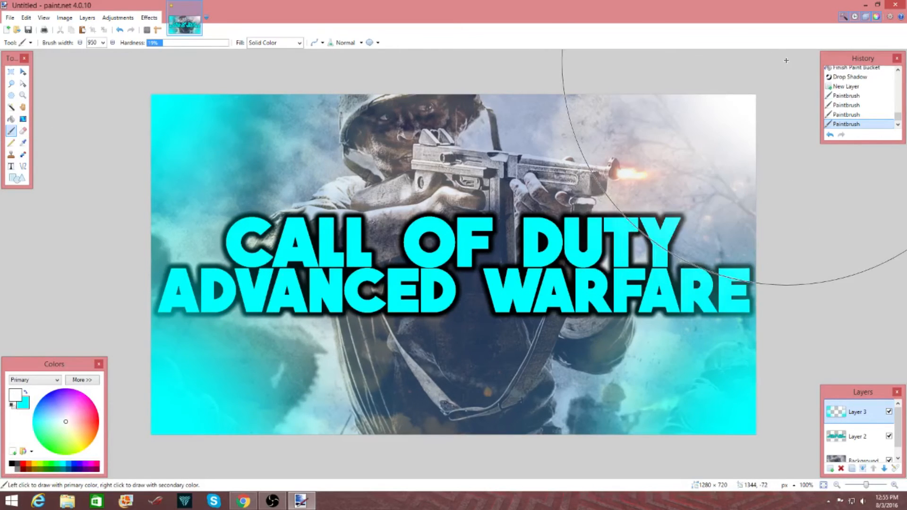